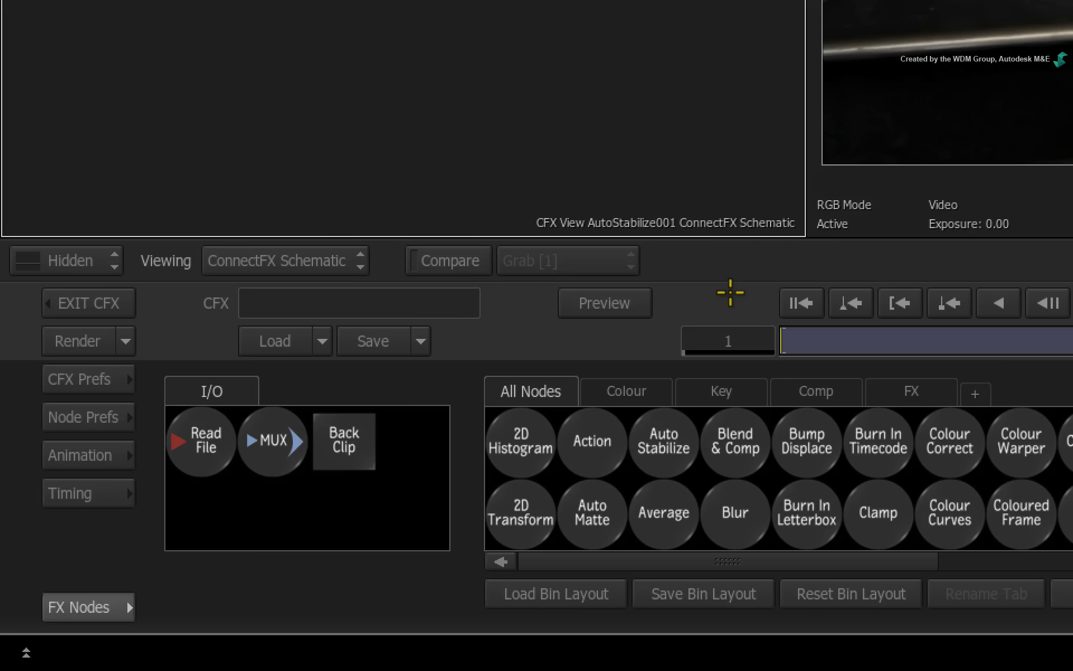
# Step: Insert an Auto Stabilize node between the AutoStabilize001 clip and the CFX output, and open its settings
pyautogui.moveTo(666, 445); pyautogui.dragTo(460, 34)
pyautogui.moveTo(568, 531); pyautogui.dragTo(475, 238)
pyautogui.moveTo(191, 225); pyautogui.dragTo(172, 234)
pyautogui.doubleClick(172, 234)
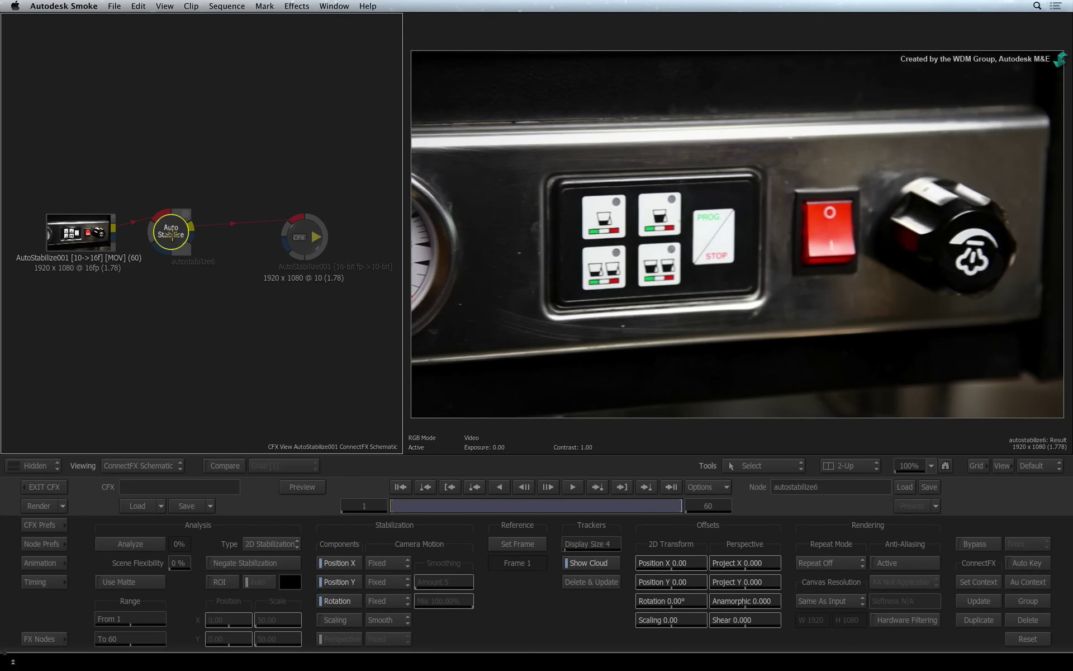
# Step: Show the Front view in place of the schematic, with a wider viewport and an enlarged image
pyautogui.press('F1')
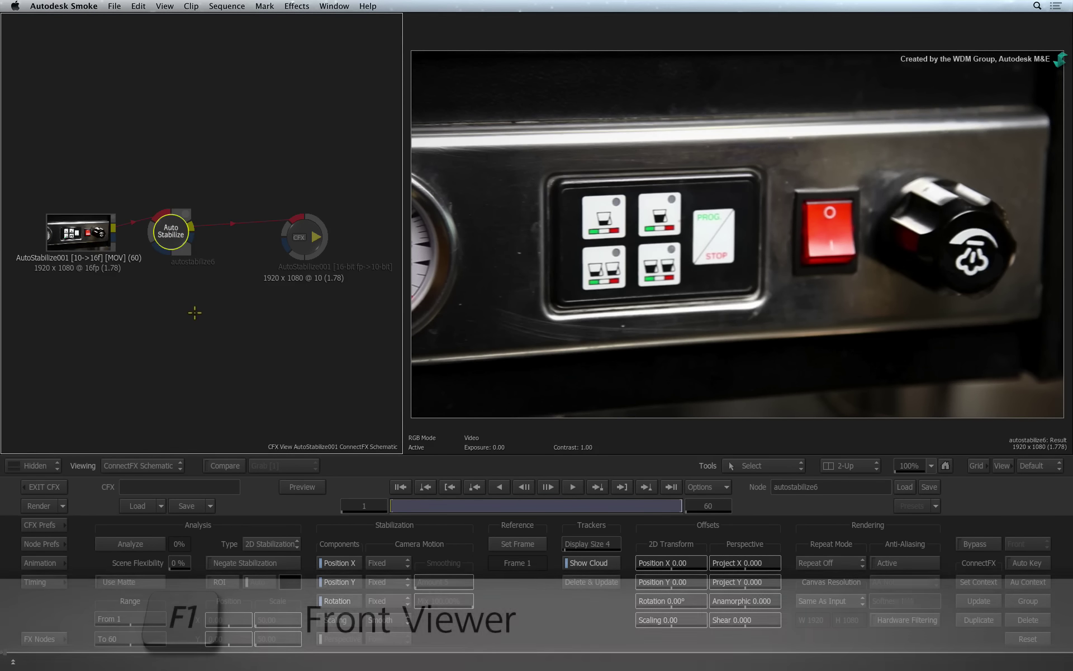
pyautogui.press('F1')
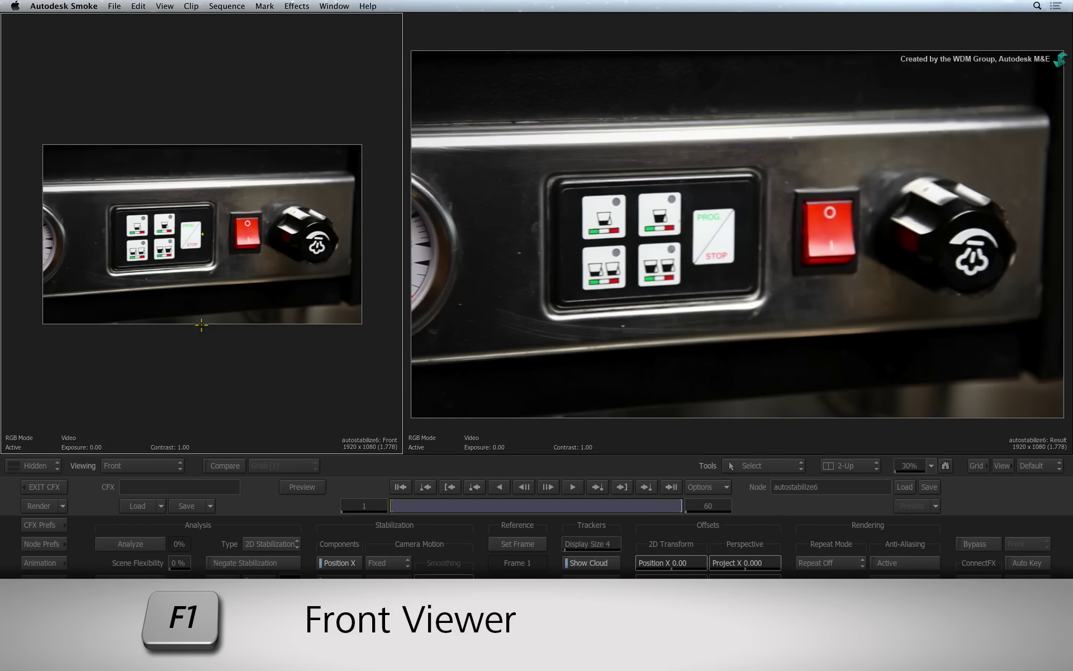
pyautogui.moveTo(403, 390); pyautogui.dragTo(618, 390)
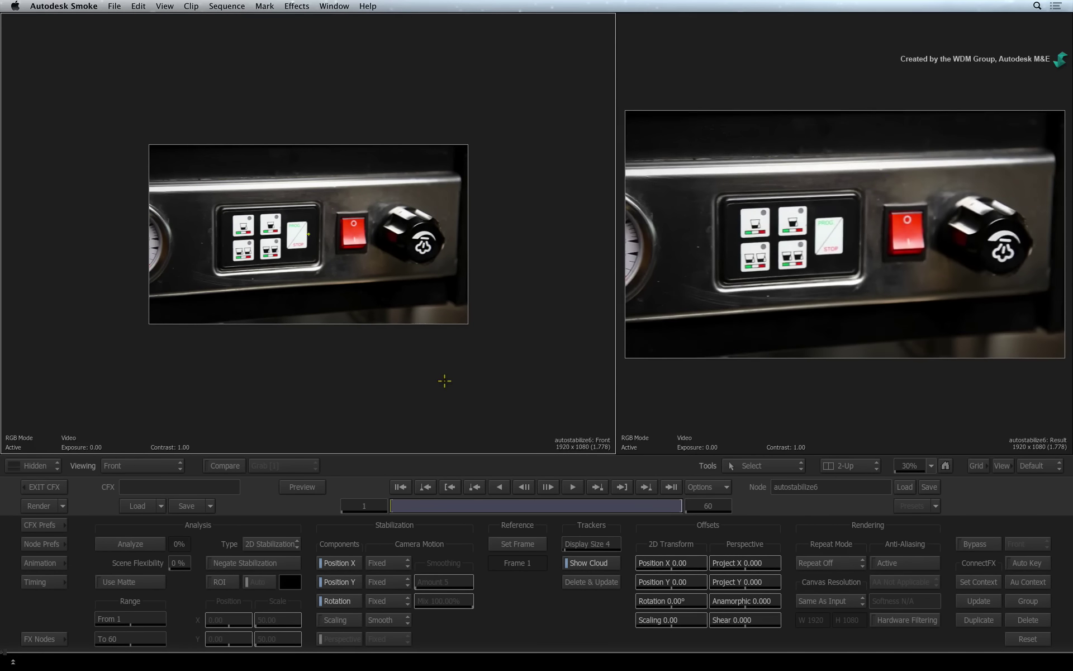
pyautogui.moveTo(388, 374); pyautogui.dragTo(499, 377)
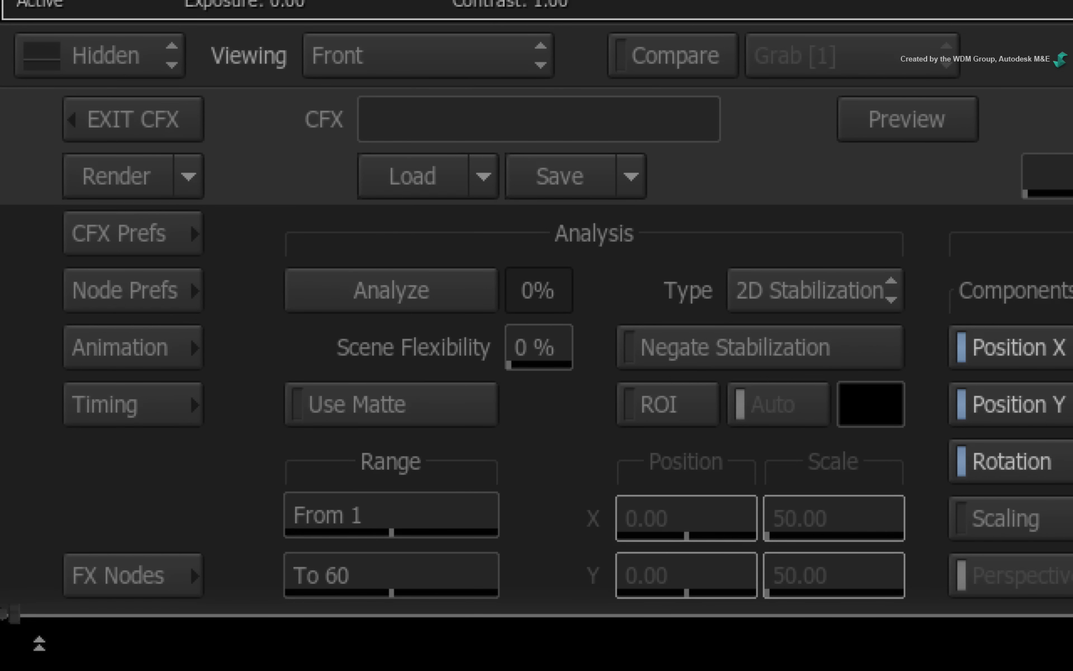
# Step: Set the analysis range to start at frame 0 and analyze the clip for 2D stabilization
pyautogui.click(422, 511)
pyautogui.write('0')
pyautogui.press('Return')
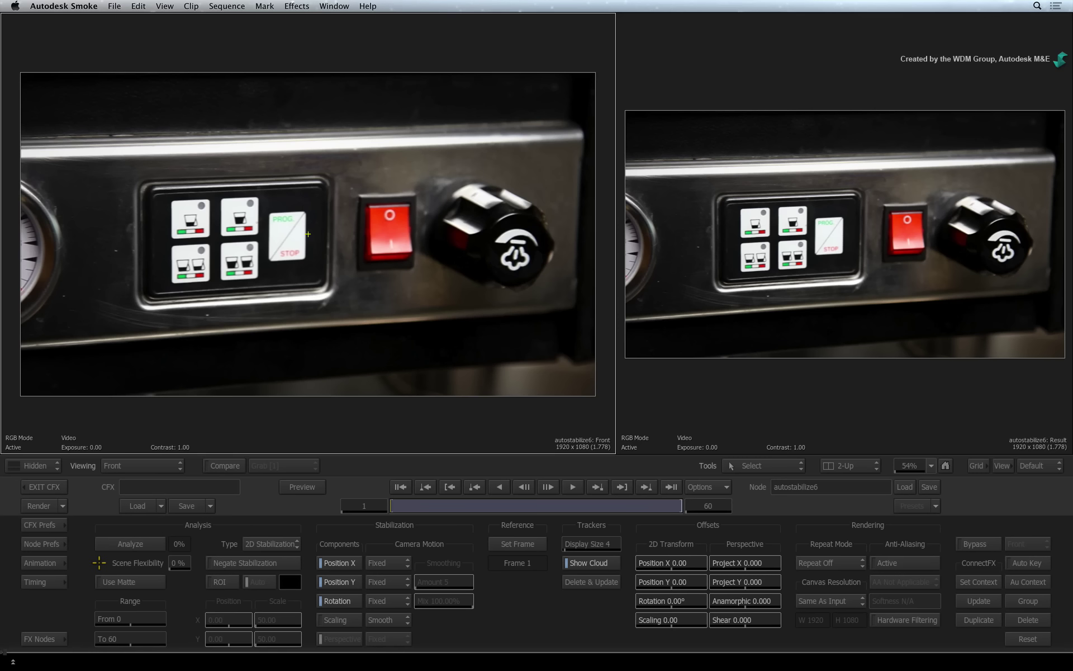
pyautogui.click(107, 544)
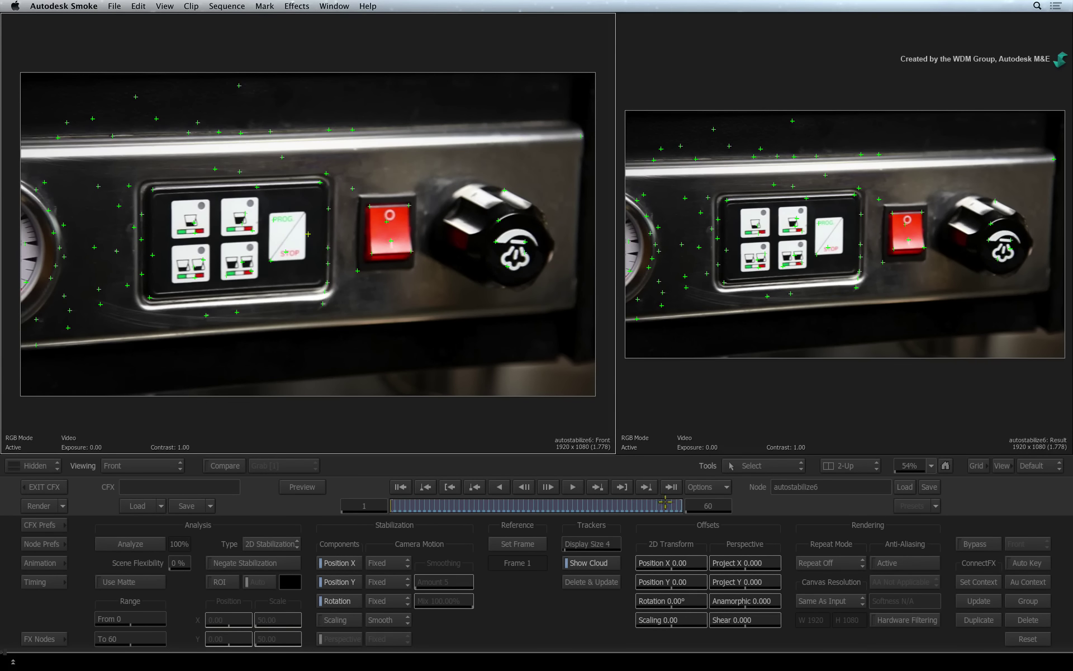
# Step: Scrub through the tracked clip to review the stabilization in an enlarged result viewport, and restore the schematic view
pyautogui.moveTo(671, 503); pyautogui.dragTo(291, 506)
pyautogui.moveTo(615, 414); pyautogui.dragTo(351, 422)
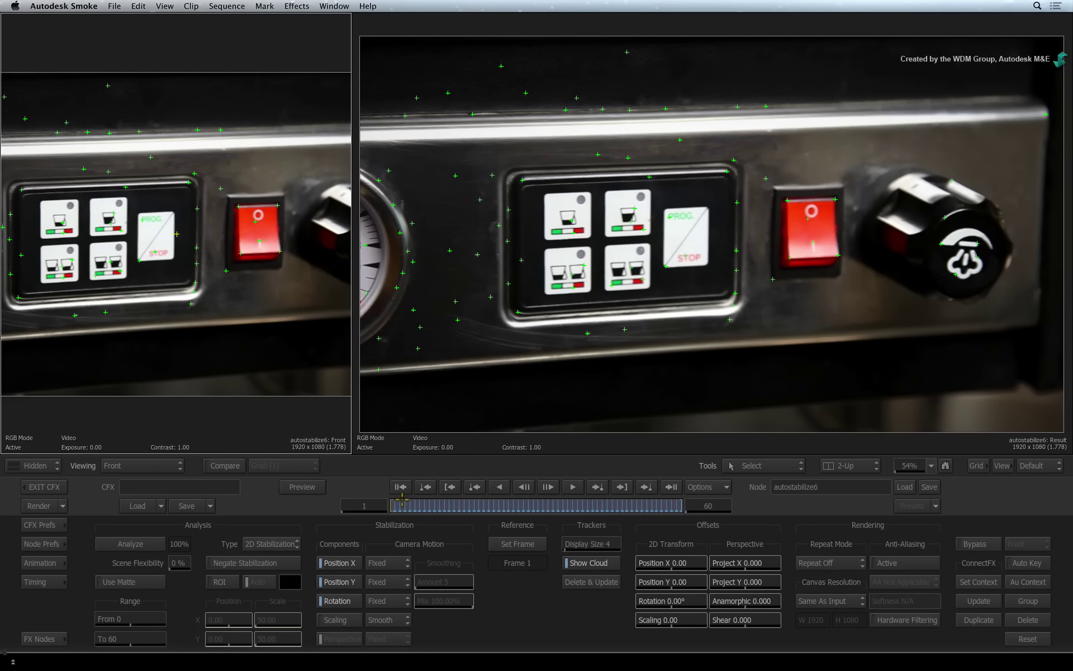
pyautogui.moveTo(402, 503)
pyautogui.mouseDown()
pyautogui.moveTo(627, 503)
pyautogui.moveTo(391, 505)
pyautogui.mouseUp()
pyautogui.hotkey('alt', 'Escape')
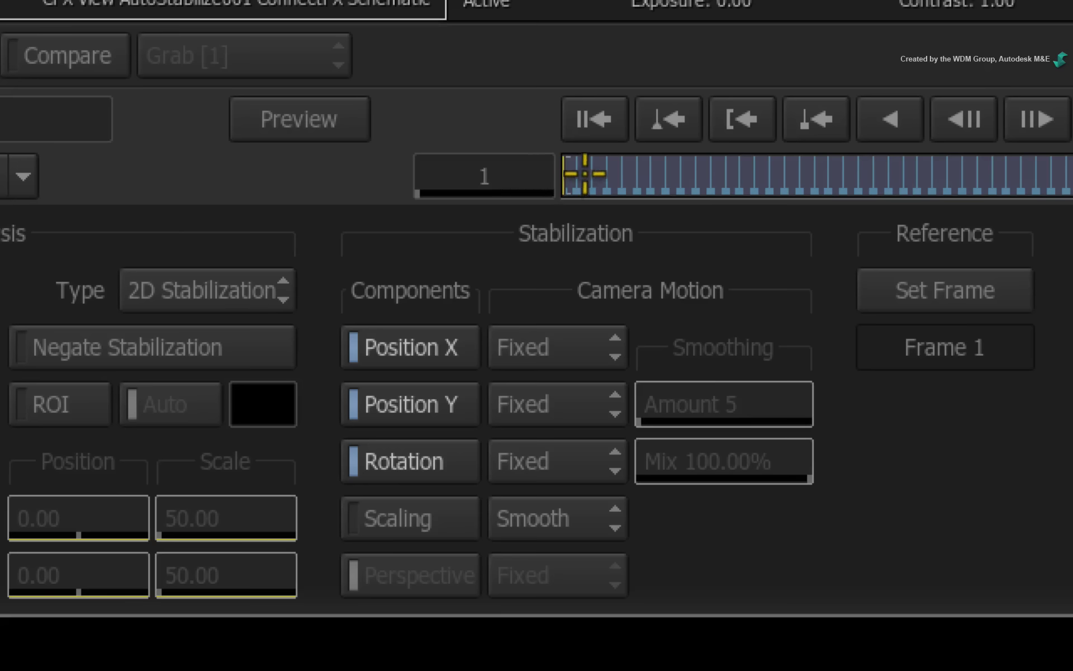
pyautogui.moveTo(394, 505); pyautogui.dragTo(632, 506)
pyautogui.moveTo(1072, 176); pyautogui.dragTo(407, 141)
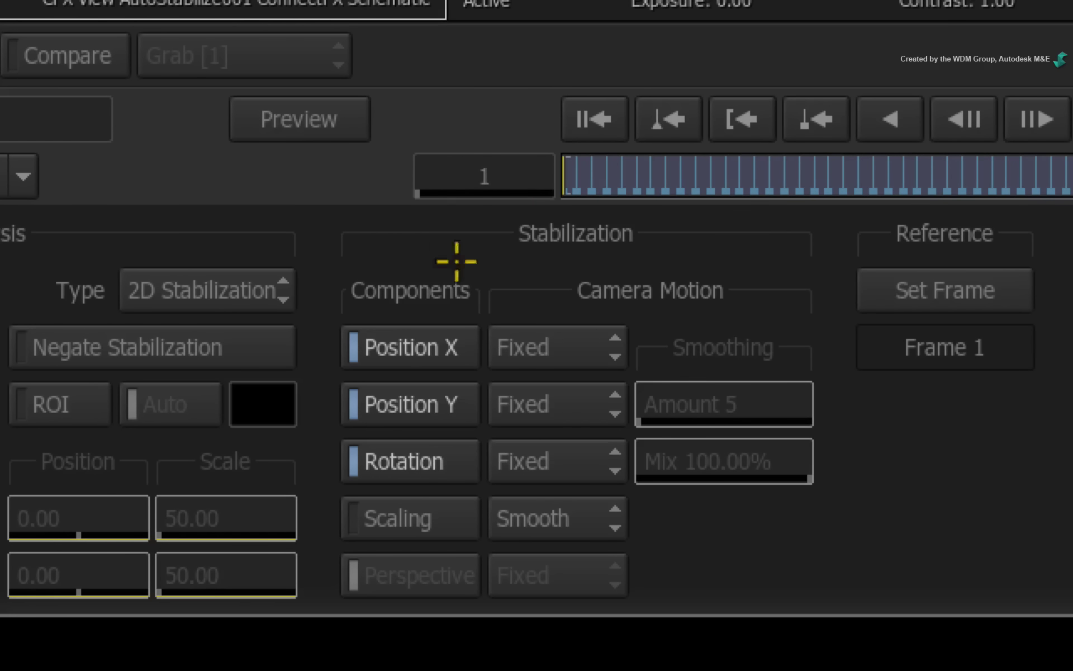
# Step: Preview the clip with the Position X and Position Y stabilization components disabled, and re-enable both
pyautogui.click(429, 347)
pyautogui.click(422, 401)
pyautogui.moveTo(628, 173); pyautogui.dragTo(324, 223)
pyautogui.click(412, 397)
pyautogui.click(431, 347)
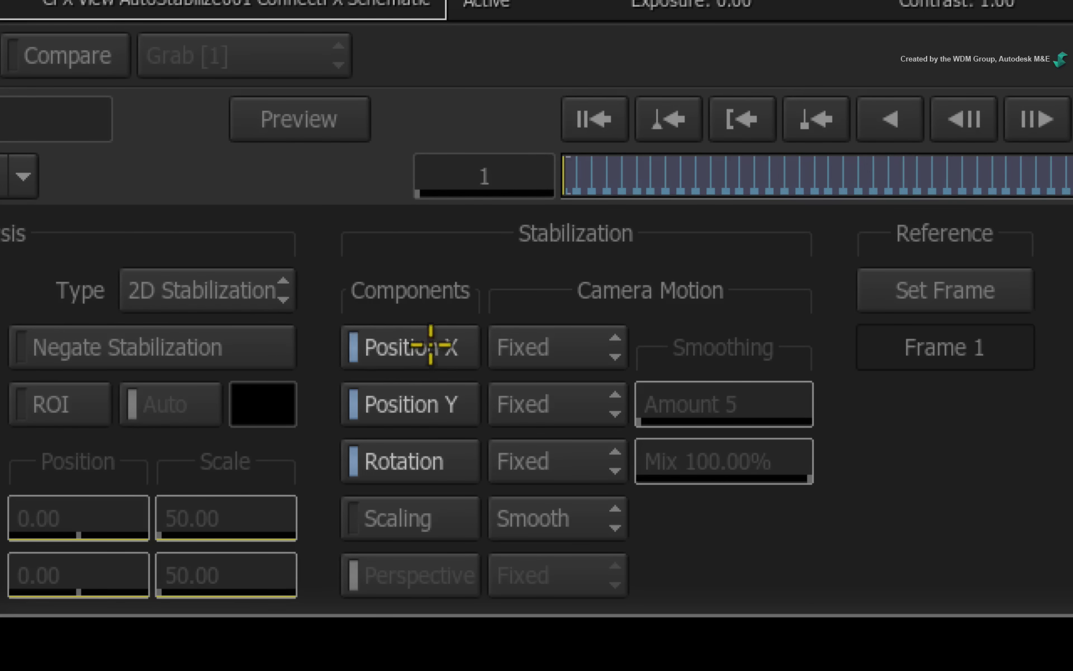
# Step: Preview the clip with only the Rotation stabilization component disabled, and re-enable it
pyautogui.click(396, 469)
pyautogui.moveTo(621, 175); pyautogui.dragTo(419, 193)
pyautogui.click(337, 600)
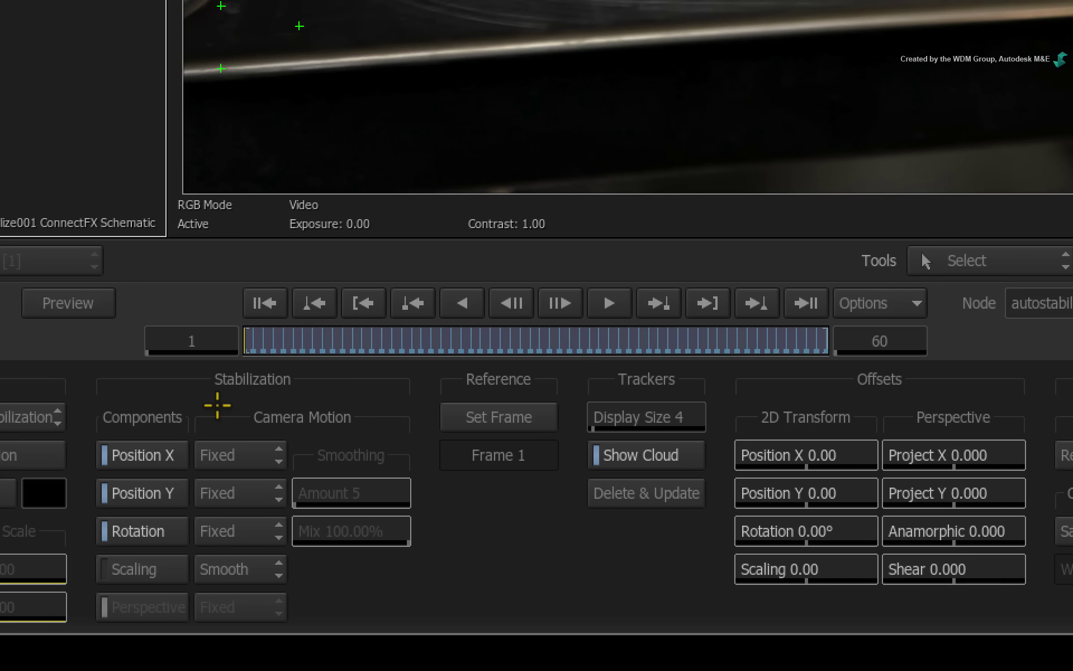
# Step: Try Smooth camera motion for Position X, Position Y and Rotation with a smoothing Amount of 27, and play the result
pyautogui.click(233, 455)
pyautogui.click(249, 492)
pyautogui.click(247, 531)
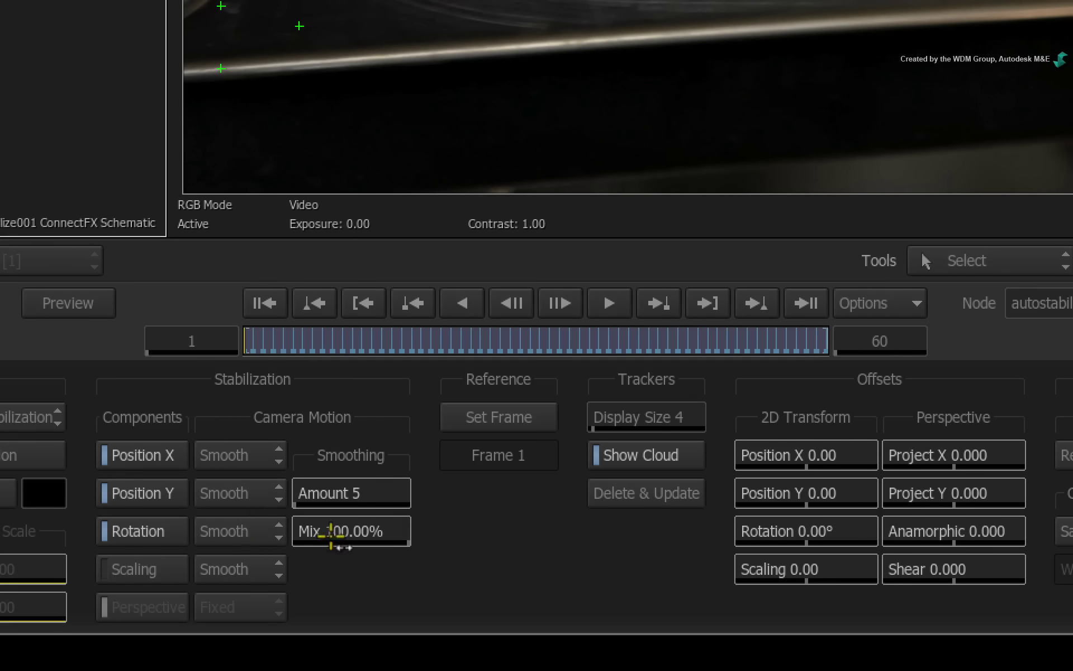
pyautogui.moveTo(350, 491); pyautogui.dragTo(350, 448)
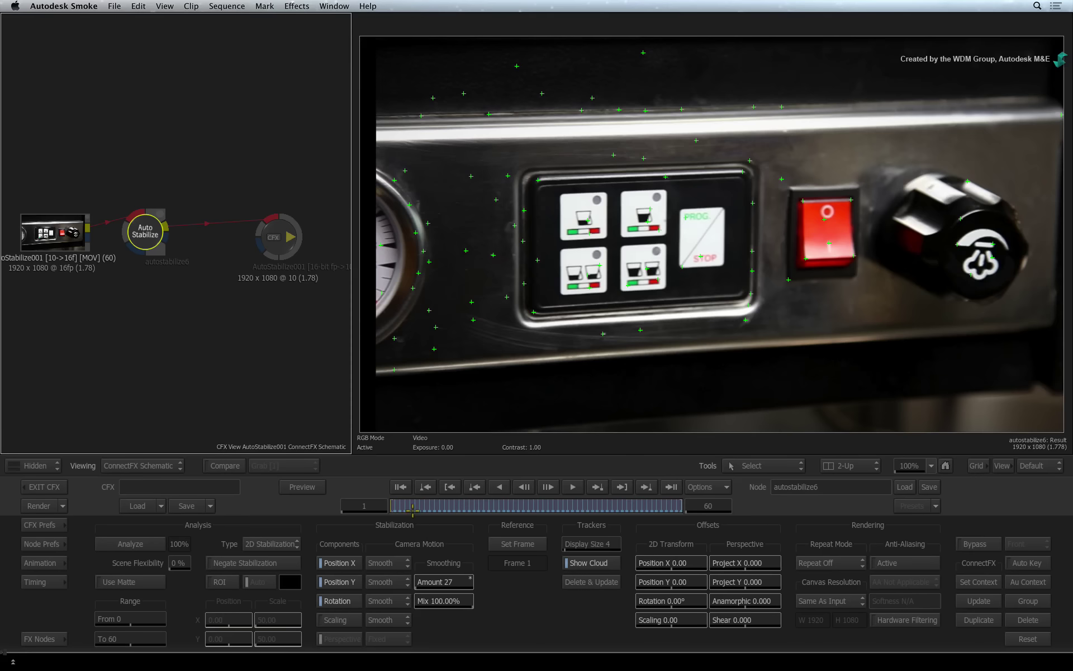
pyautogui.press('space')
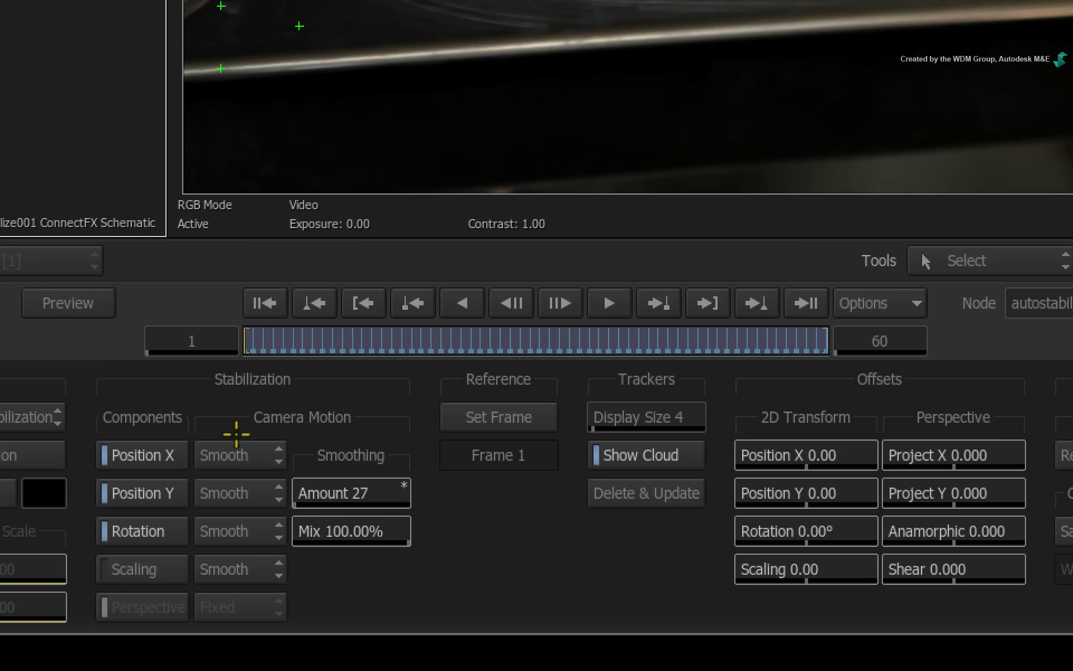
# Step: Return the camera motion of Position X, Position Y and Rotation to Fixed
pyautogui.click(389, 566)
pyautogui.click(241, 492)
pyautogui.click(237, 530)
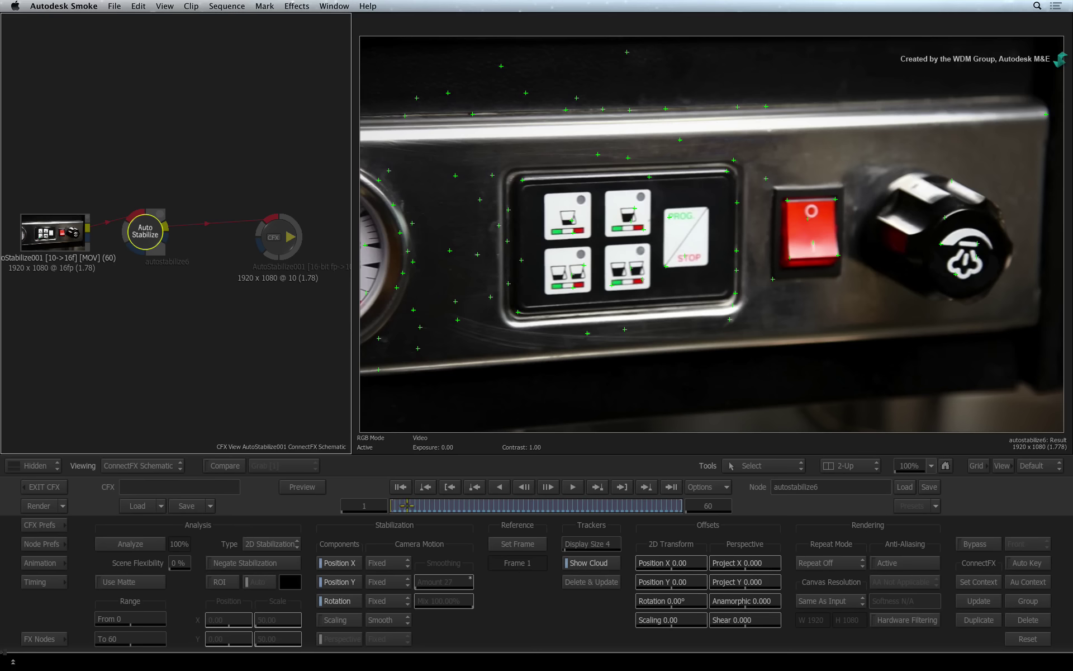
# Step: Scrub the fixed stabilization to frame 60 and examine how the image shifts within the whole canvas
pyautogui.moveTo(406, 505); pyautogui.dragTo(732, 503)
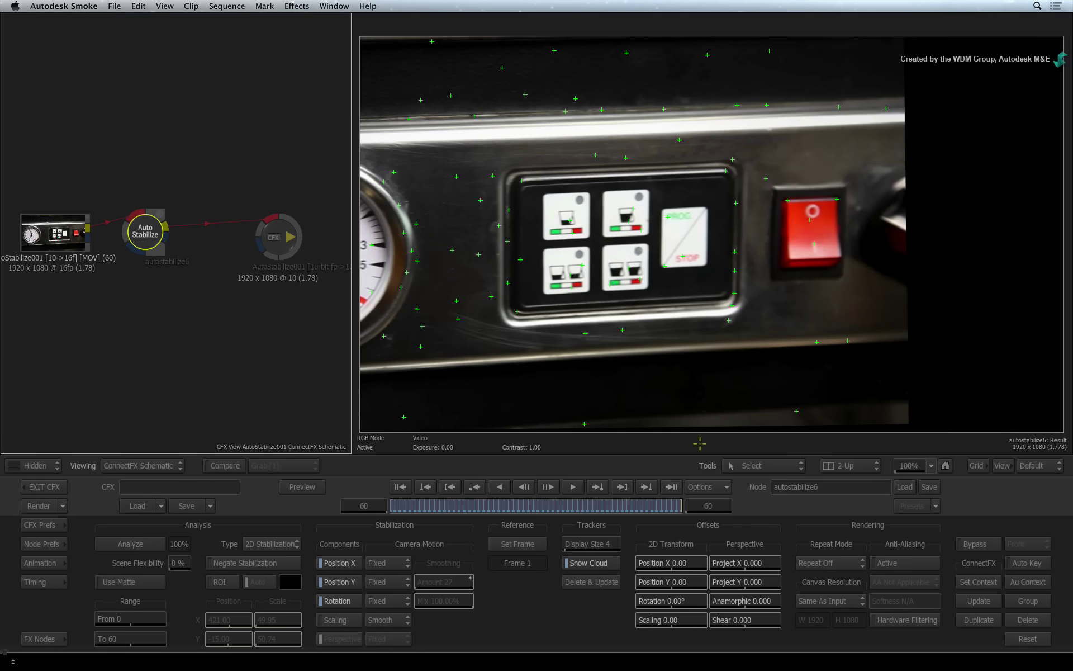
pyautogui.scroll(-6, 731, 340)
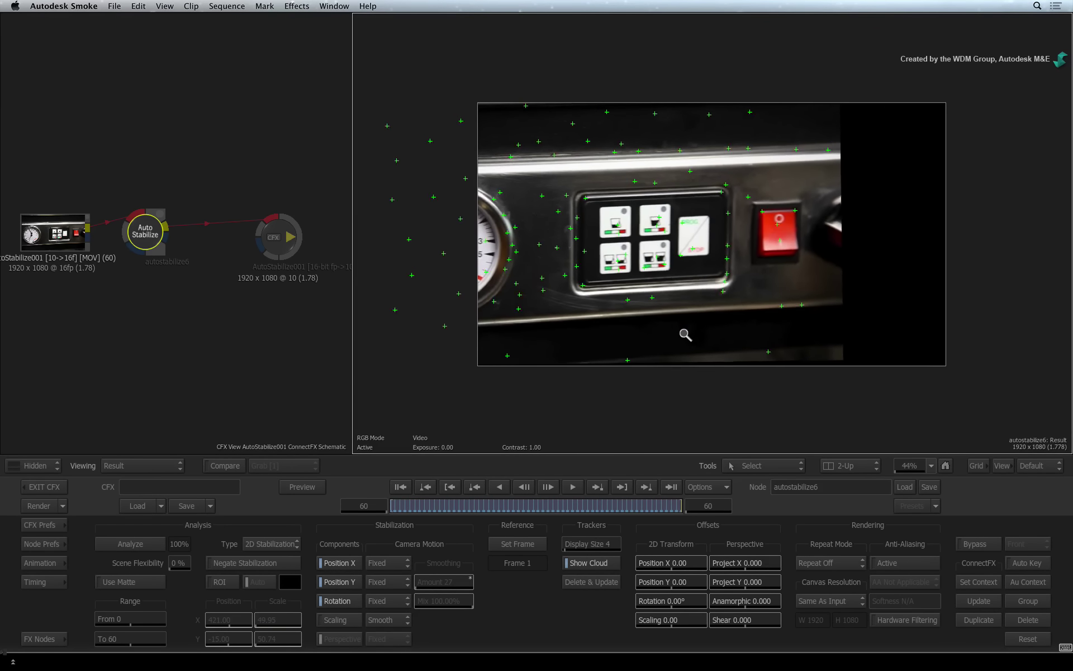
pyautogui.click(411, 506)
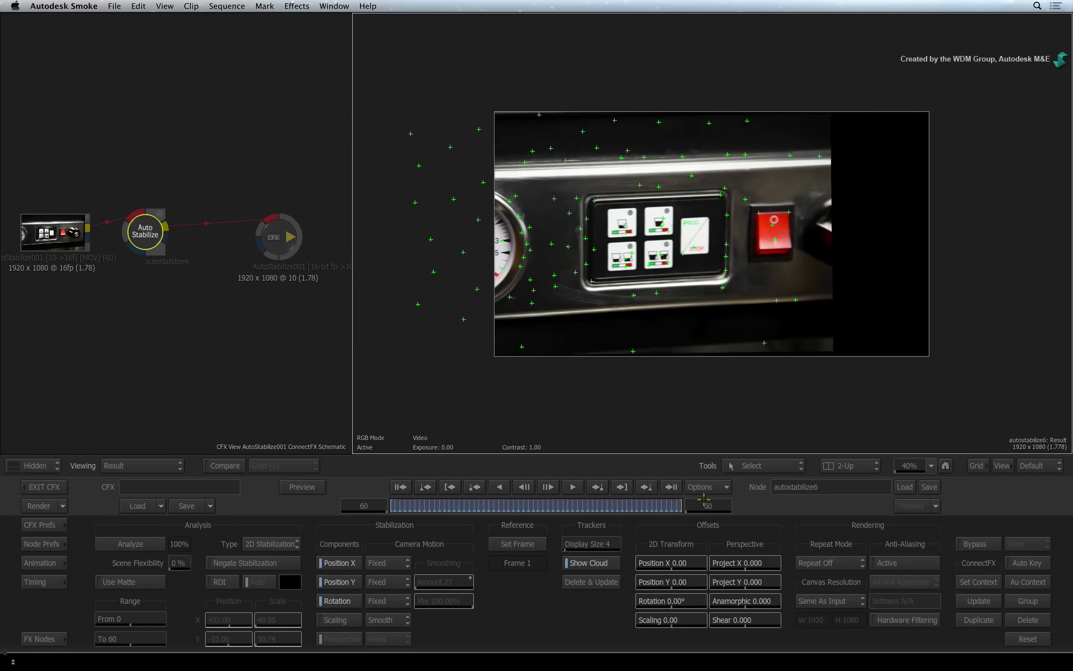
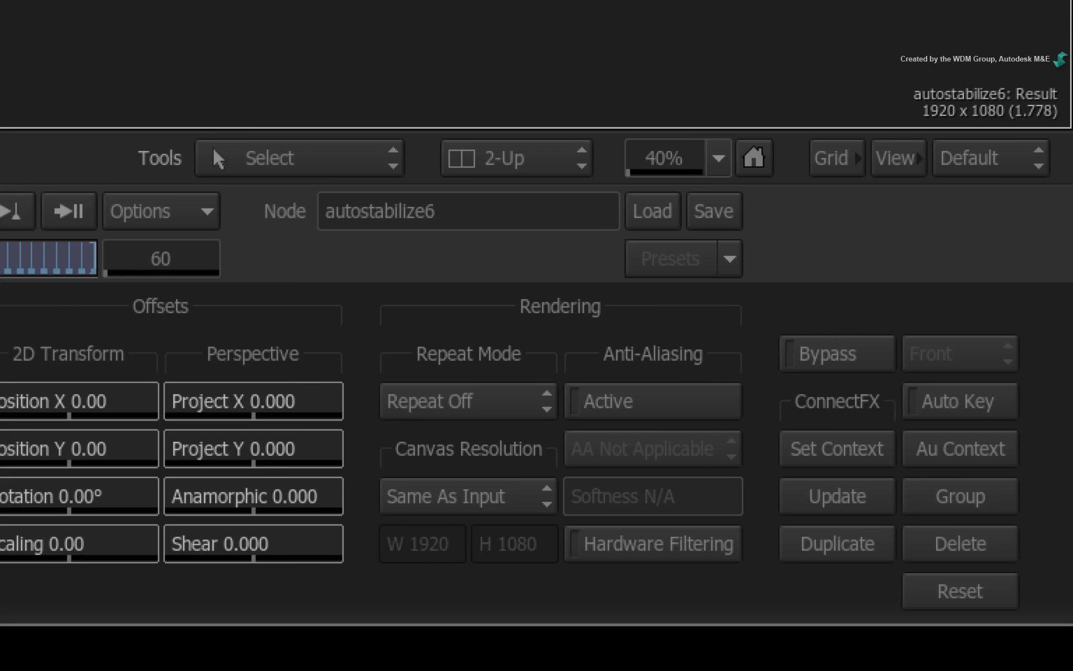
# Step: Set the canvas resolution to Custom with a width of 2896 and a height of 1183, and scrub to check the framing
pyautogui.click(468, 491)
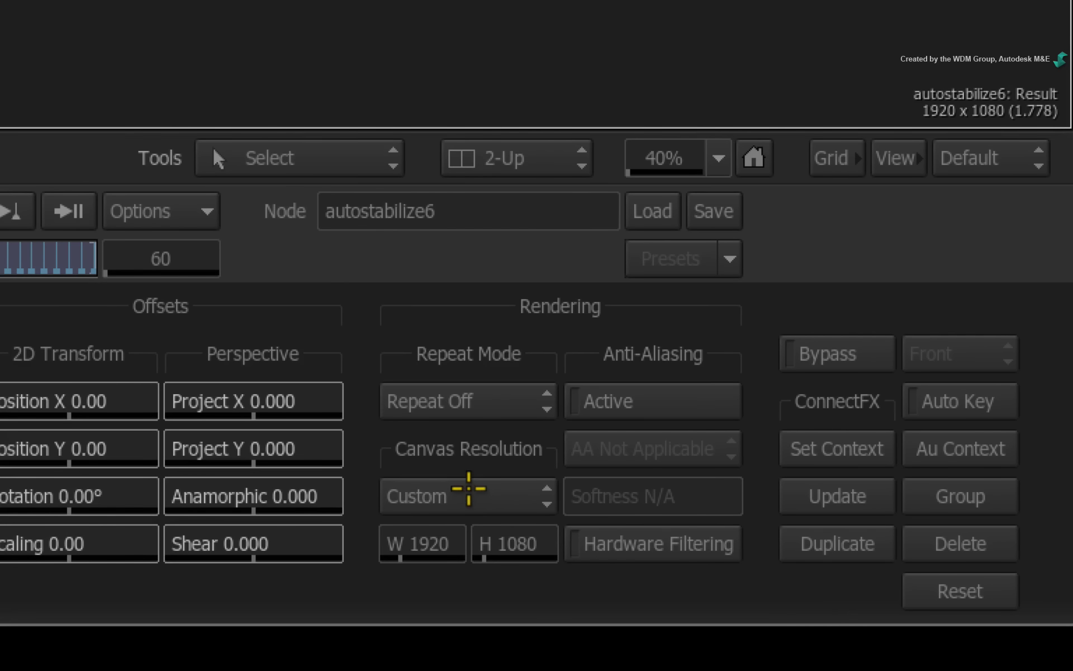
pyautogui.moveTo(444, 541); pyautogui.dragTo(550, 511)
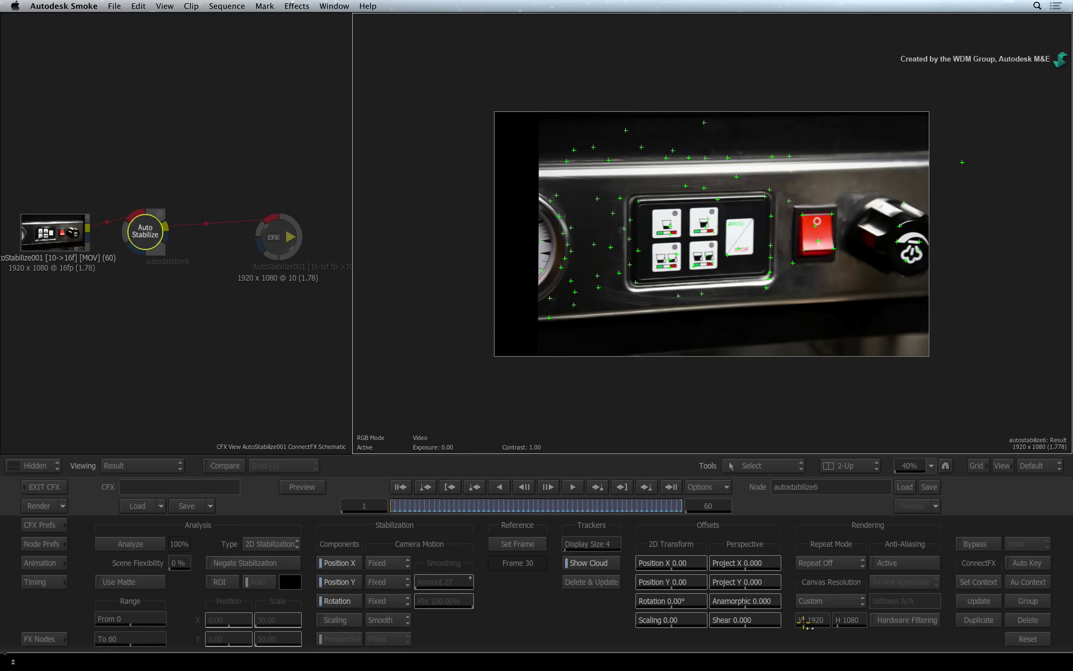
pyautogui.moveTo(864, 608); pyautogui.dragTo(807, 581)
pyautogui.moveTo(417, 503); pyautogui.dragTo(305, 508)
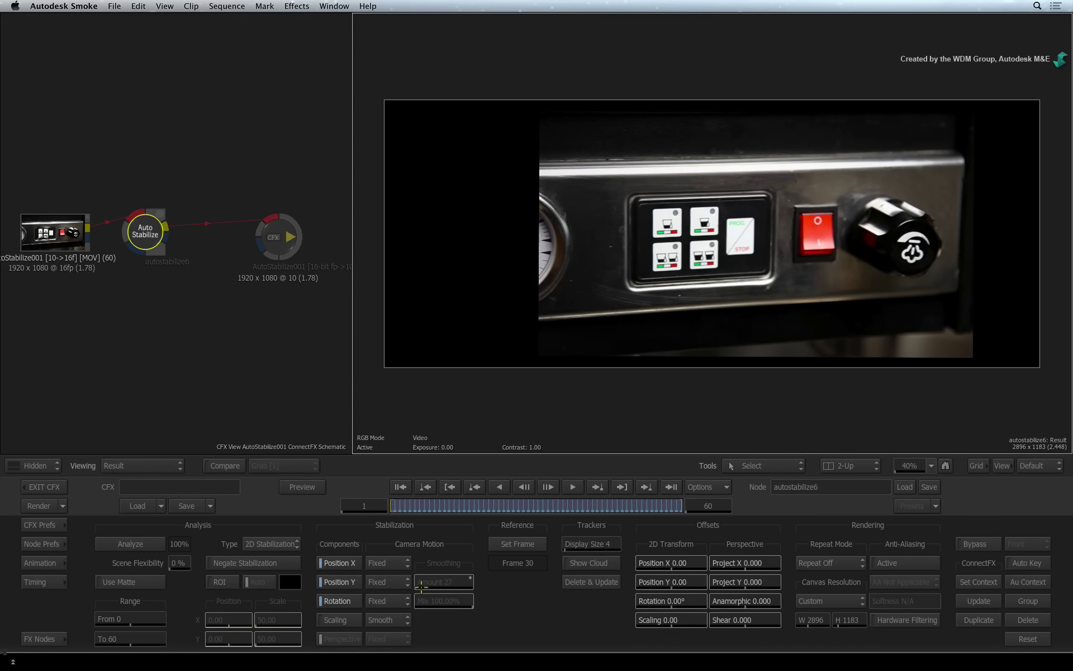
# Step: Insert an Action node between the Auto Stabilize node and the CFX output, and space the nodes apart
pyautogui.click(44, 639)
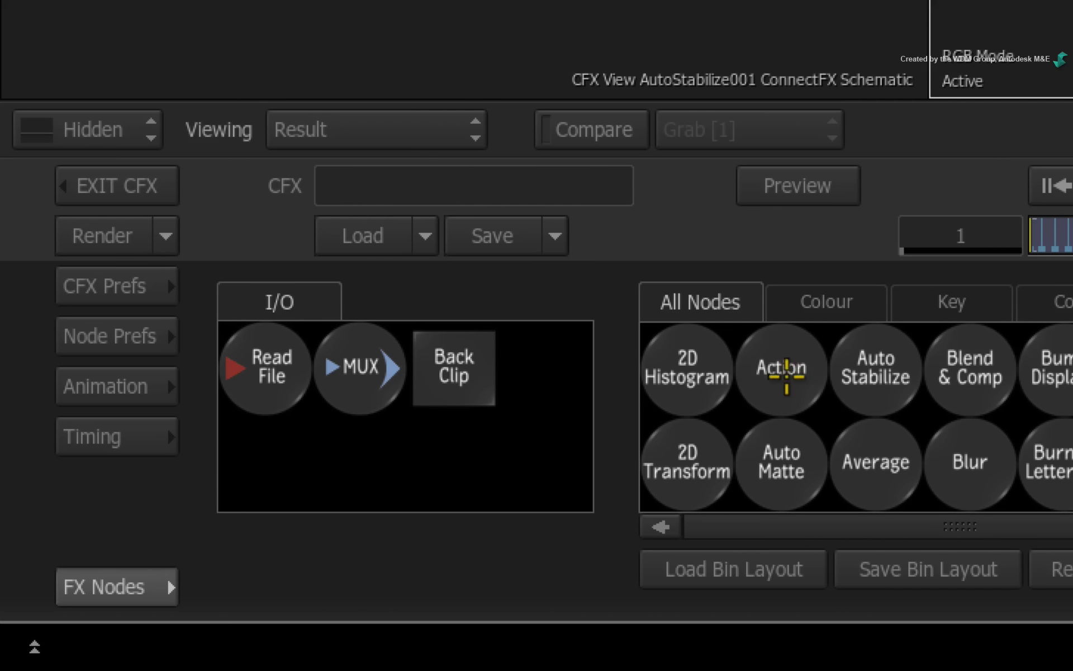
pyautogui.moveTo(298, 554); pyautogui.dragTo(235, 325)
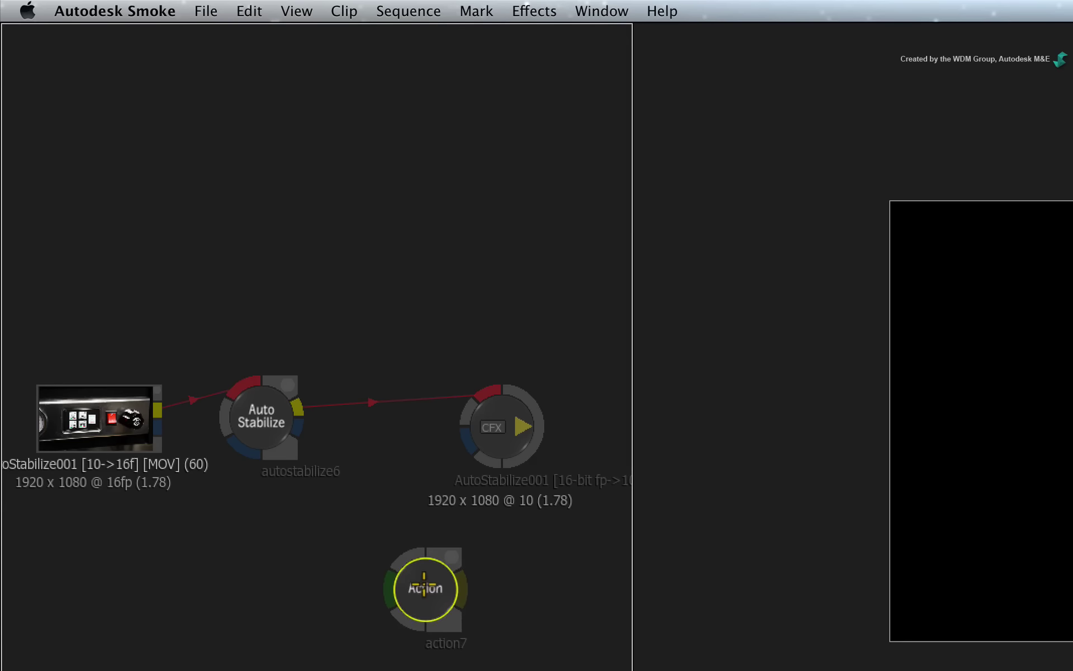
pyautogui.moveTo(424, 584); pyautogui.dragTo(402, 414)
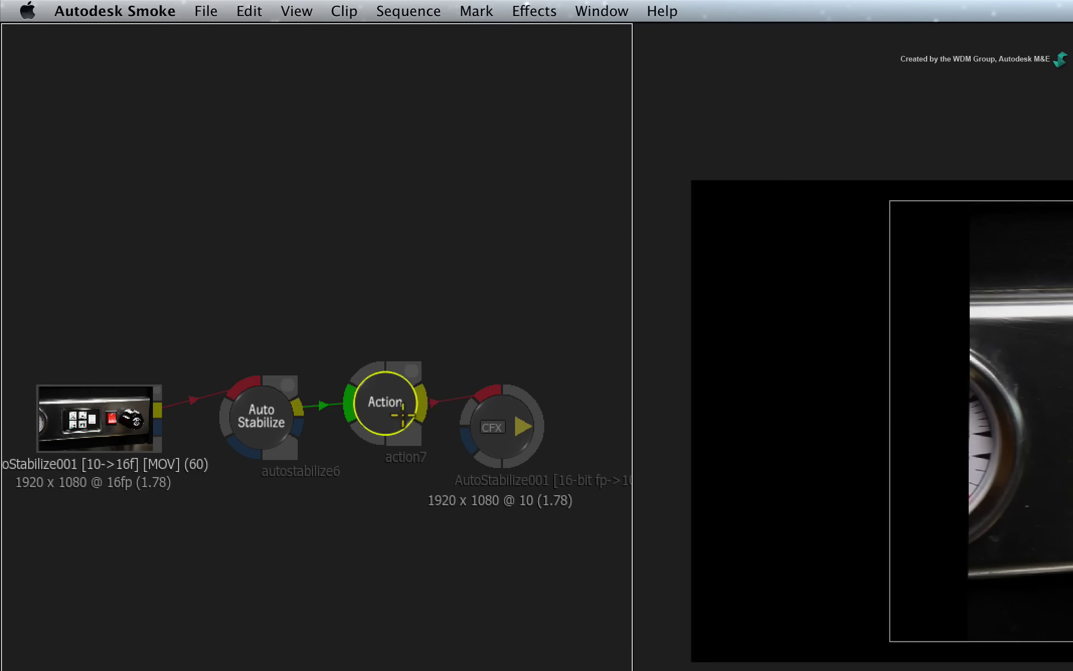
pyautogui.moveTo(496, 403); pyautogui.dragTo(568, 377)
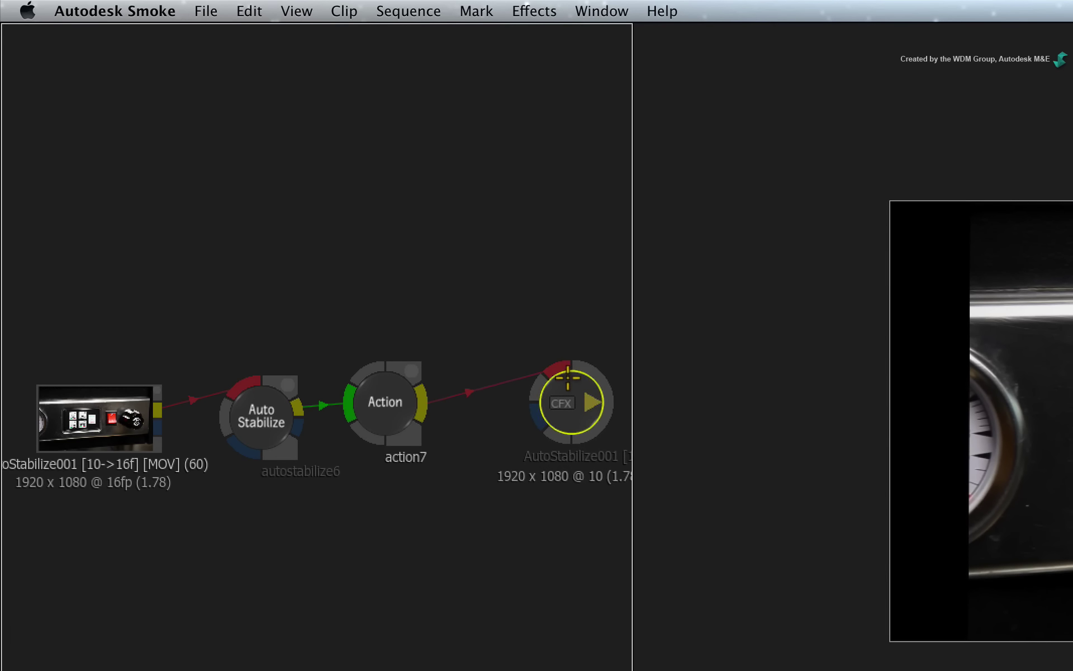
pyautogui.moveTo(386, 396); pyautogui.dragTo(390, 402)
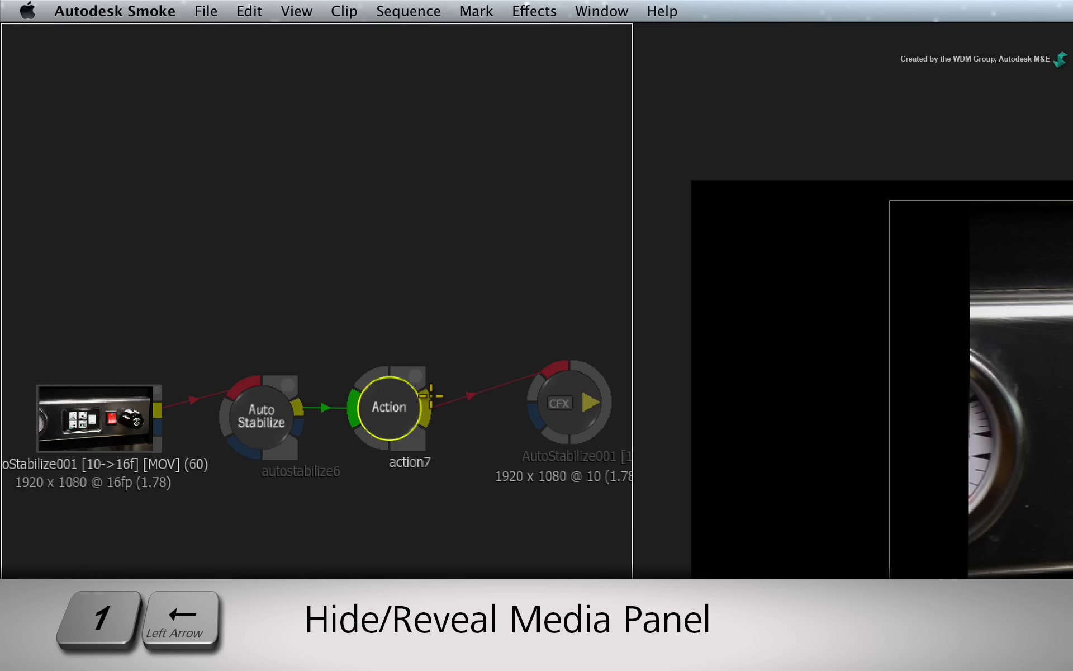
# Step: Add the AutoStabilize001_LED_Panel clip from the Default Library to the schematic and place it below the source clip
pyautogui.hotkey('1', 'Left')
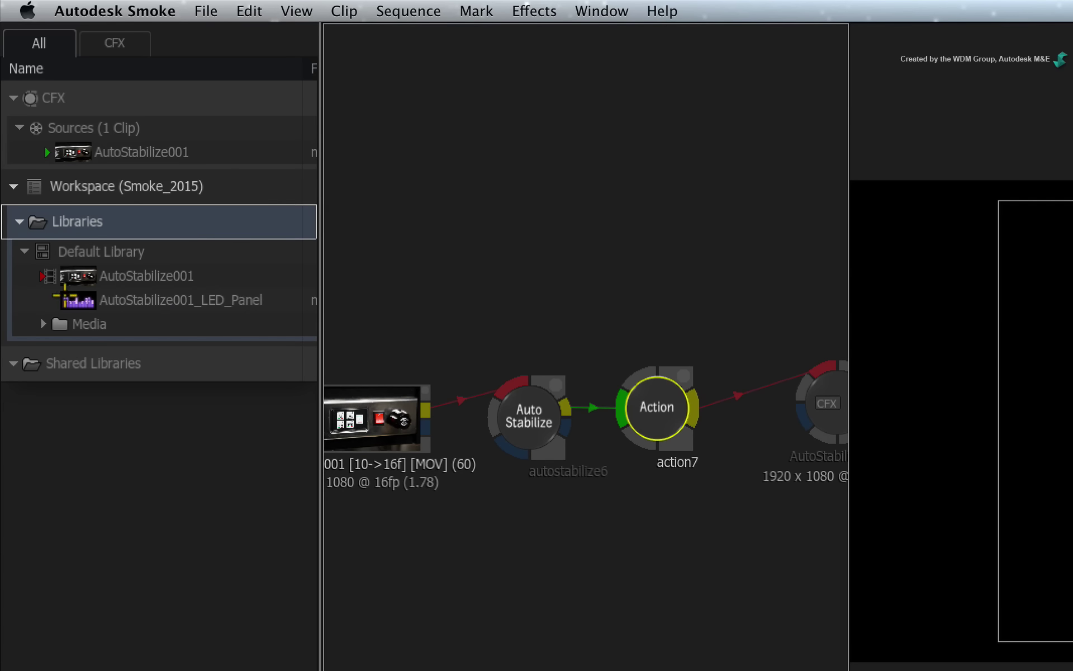
pyautogui.moveTo(64, 295); pyautogui.dragTo(514, 555)
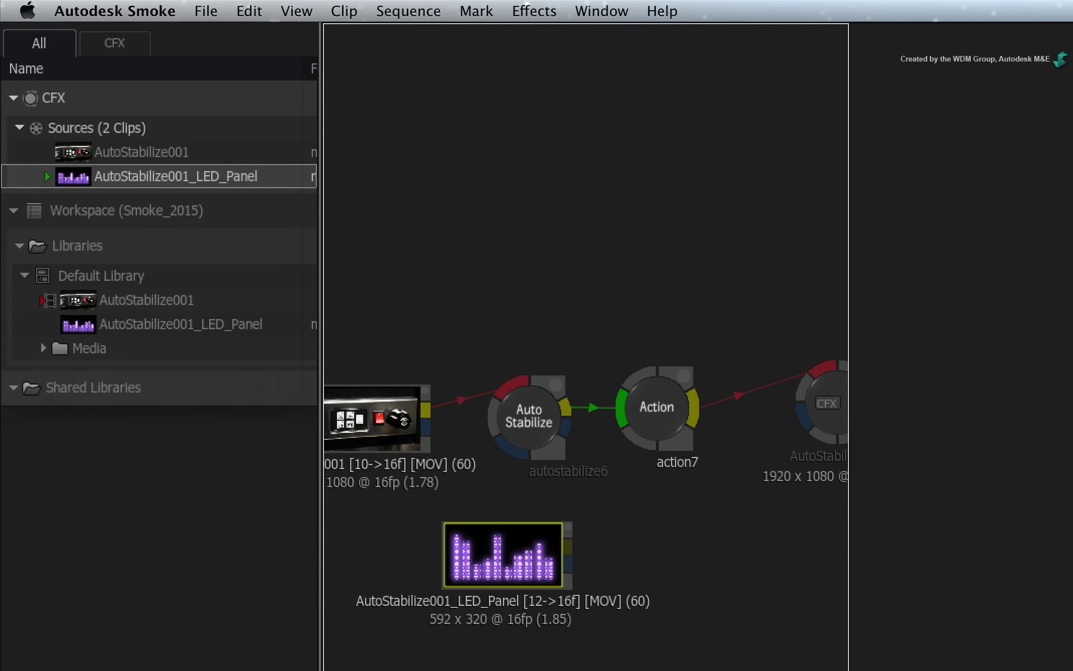
pyautogui.hotkey('ctrl', 'Tab')
pyautogui.moveTo(249, 562); pyautogui.dragTo(148, 579)
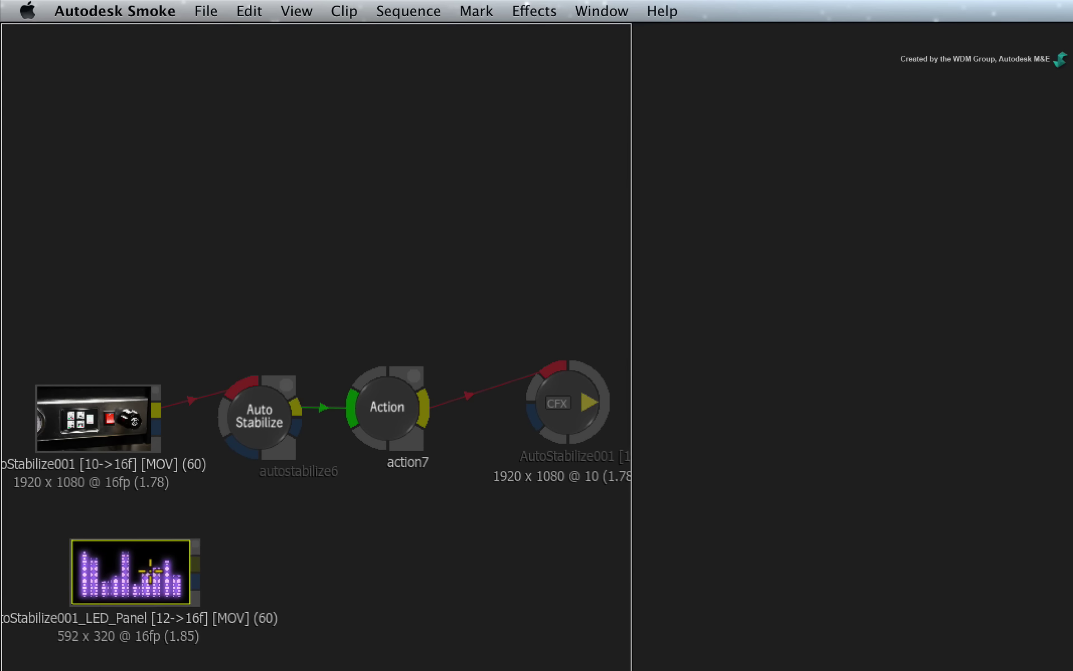
# Step: Add a media input to the Action node and connect the LED panel clip's front and matte outputs to it
pyautogui.click(537, 152)
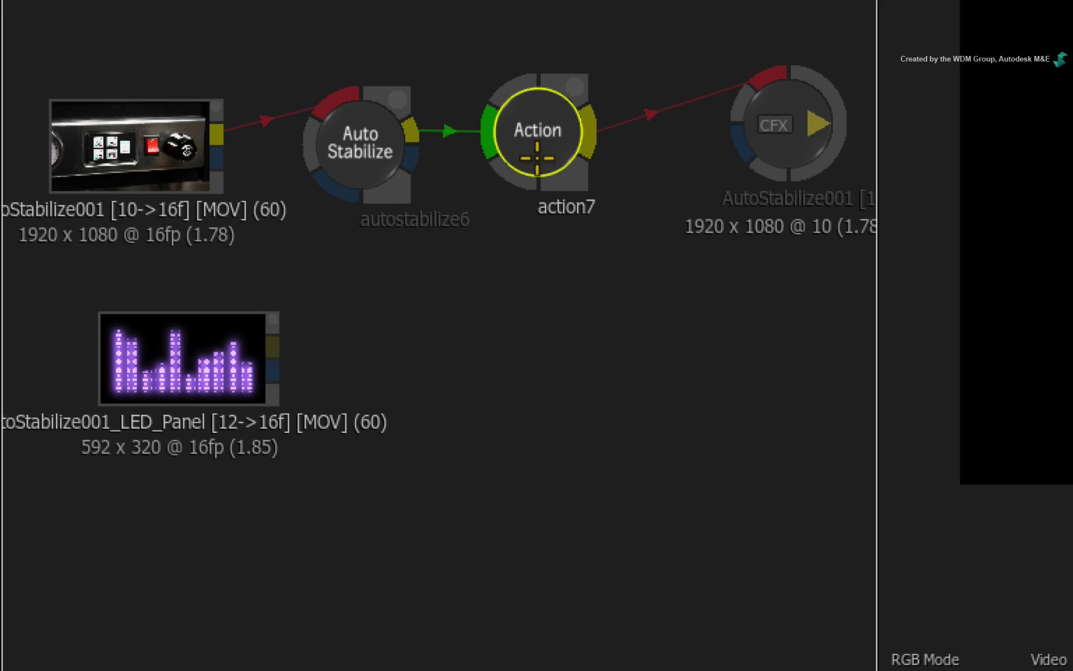
pyautogui.hotkey('ctrl', 'n')
pyautogui.moveTo(400, 247); pyautogui.dragTo(471, 367)
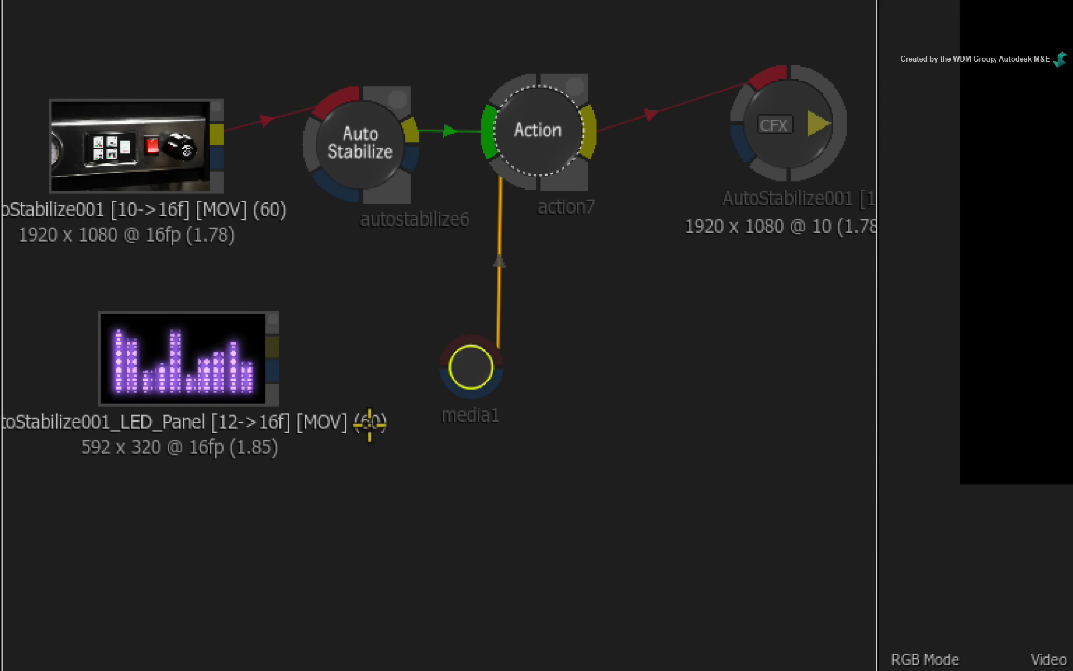
pyautogui.moveTo(280, 347); pyautogui.dragTo(461, 357)
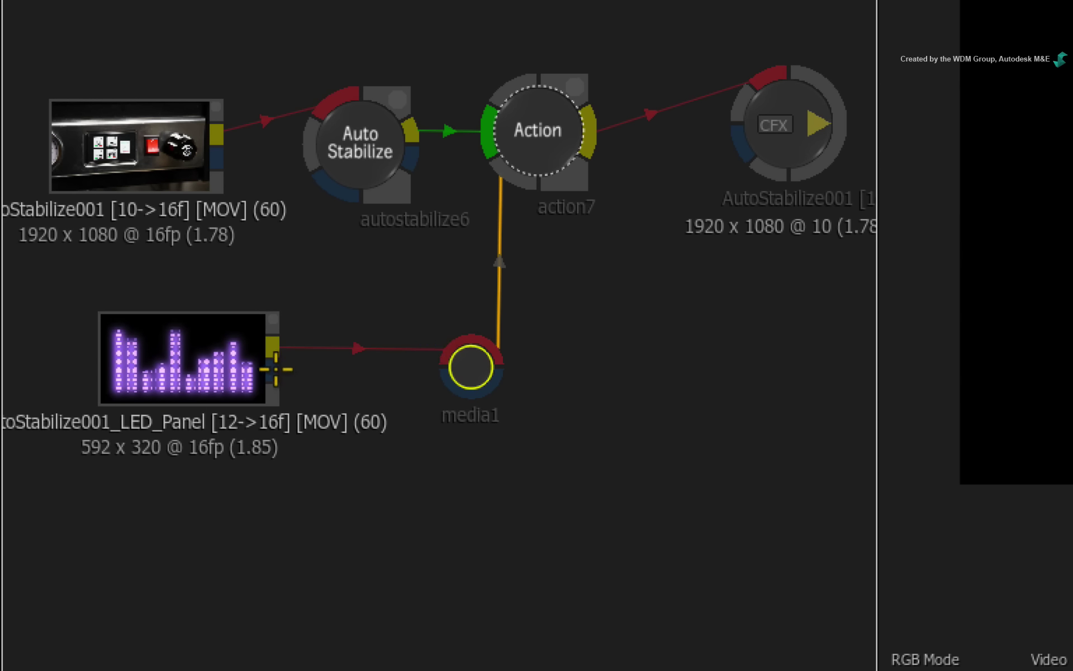
pyautogui.moveTo(274, 369); pyautogui.dragTo(454, 386)
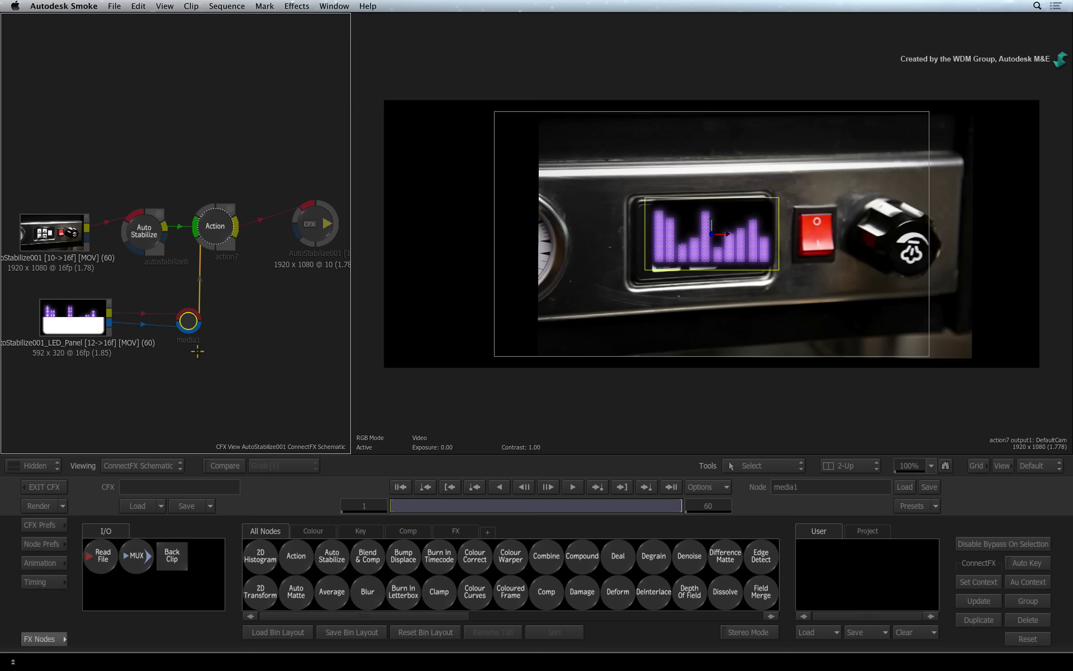
# Step: Open the Action node's schematic, set its rendering resolution to Background Resolution and apply it
pyautogui.doubleClick(222, 239)
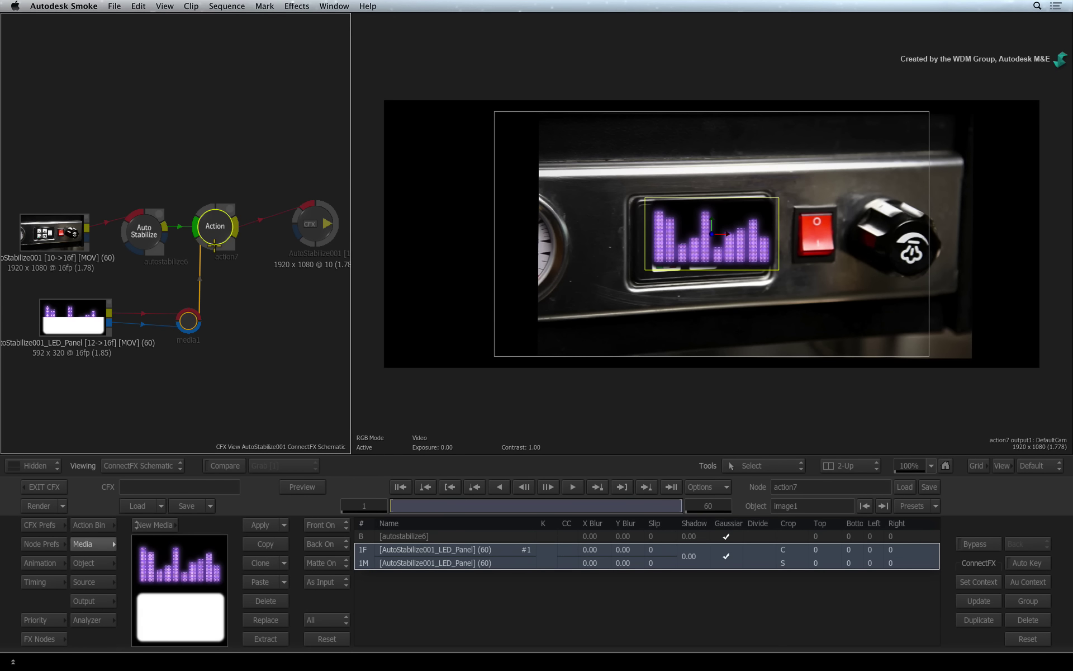
pyautogui.press('Escape')
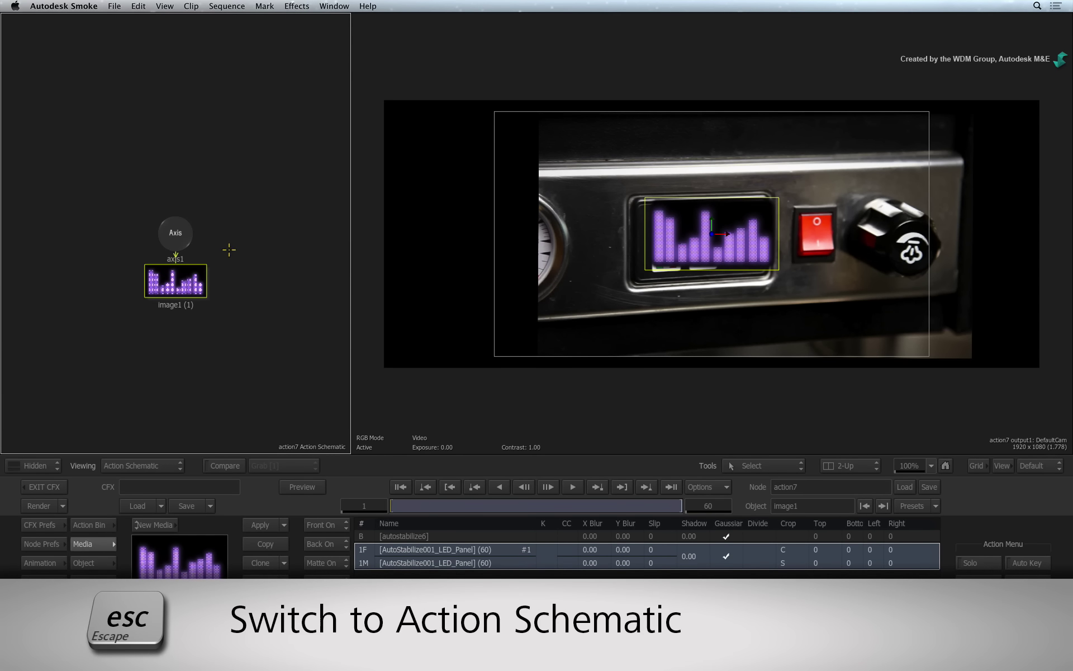
pyautogui.moveTo(351, 294); pyautogui.dragTo(216, 287)
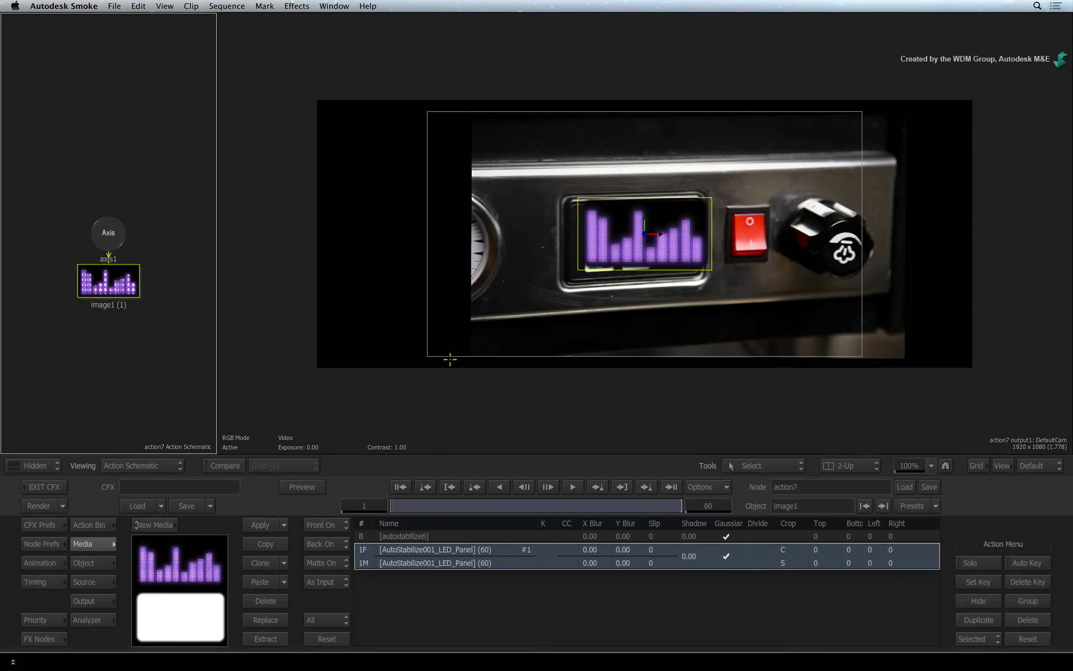
pyautogui.moveTo(524, 374); pyautogui.dragTo(553, 373)
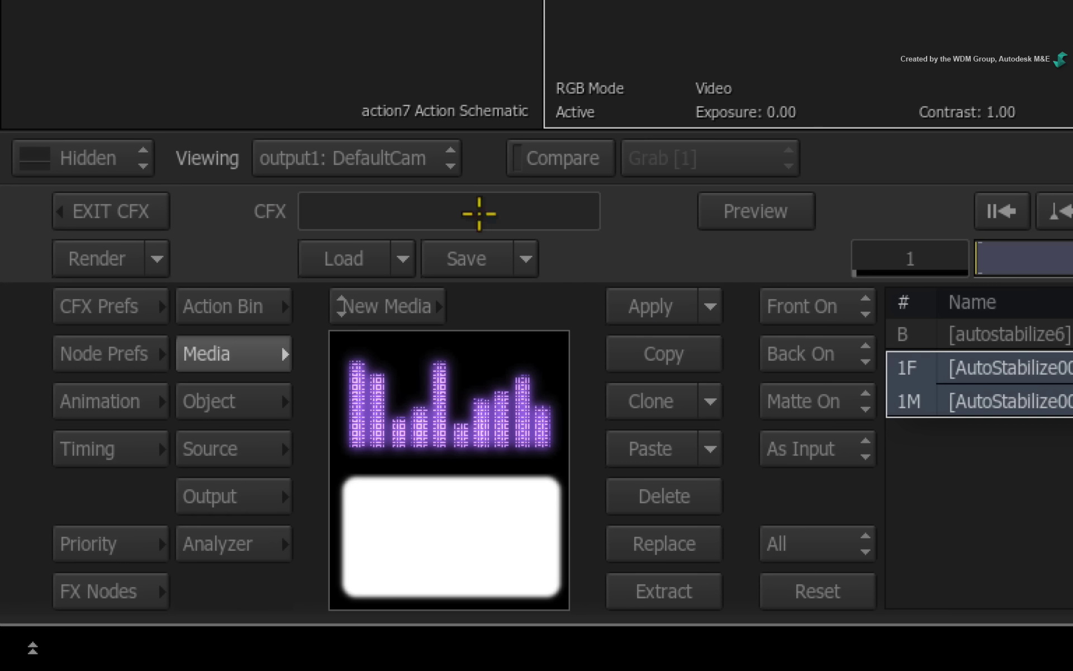
pyautogui.click(106, 354)
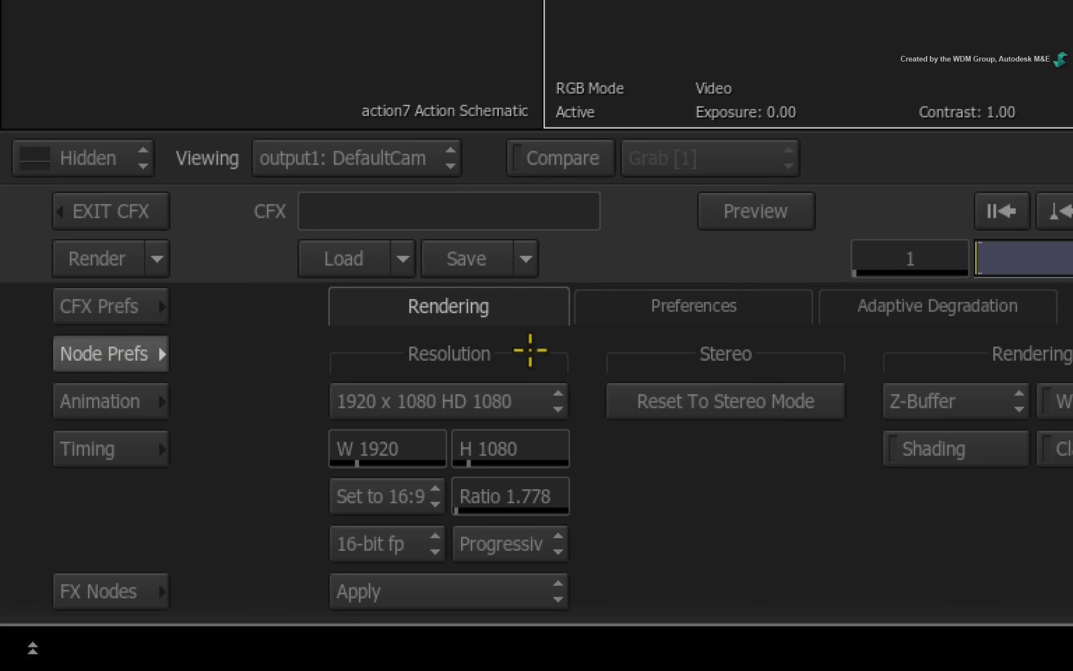
pyautogui.click(553, 392)
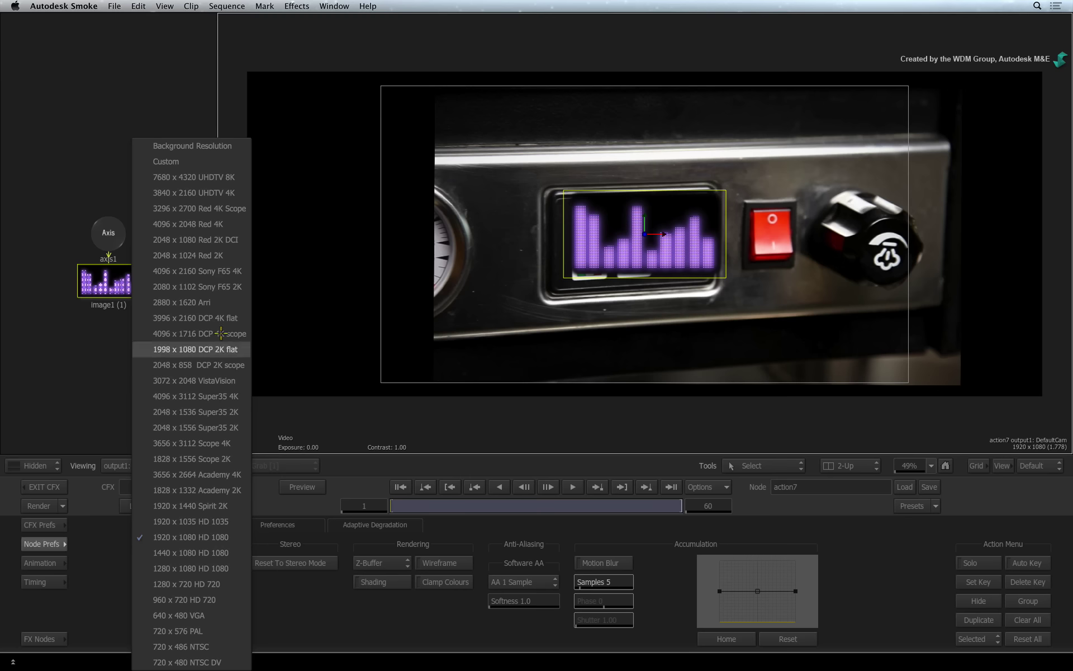
pyautogui.click(237, 143)
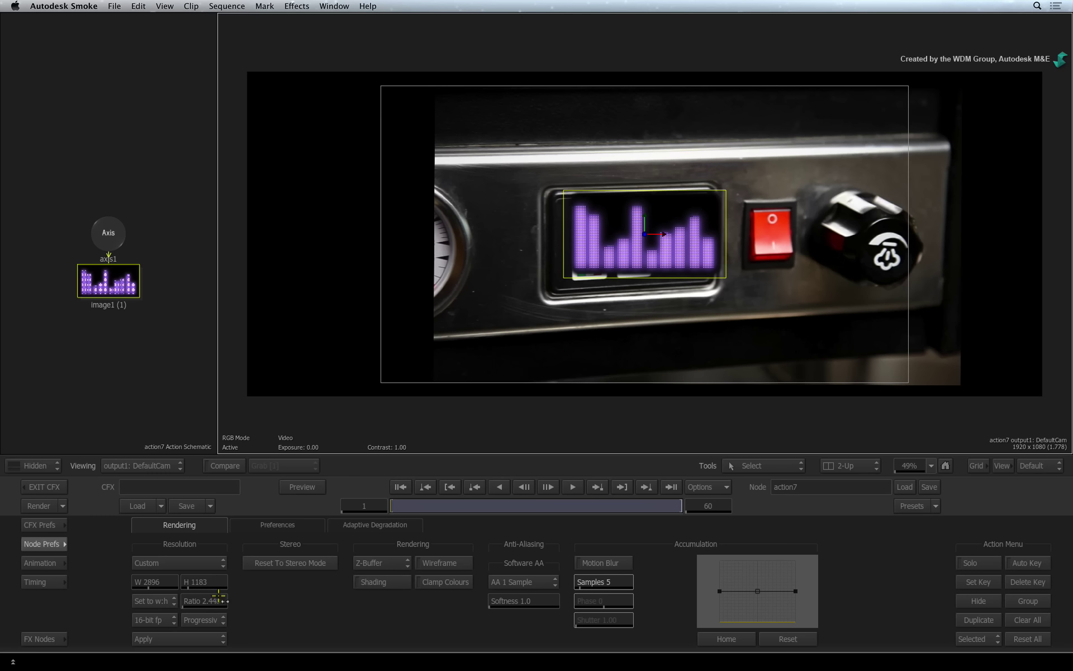
pyautogui.click(167, 638)
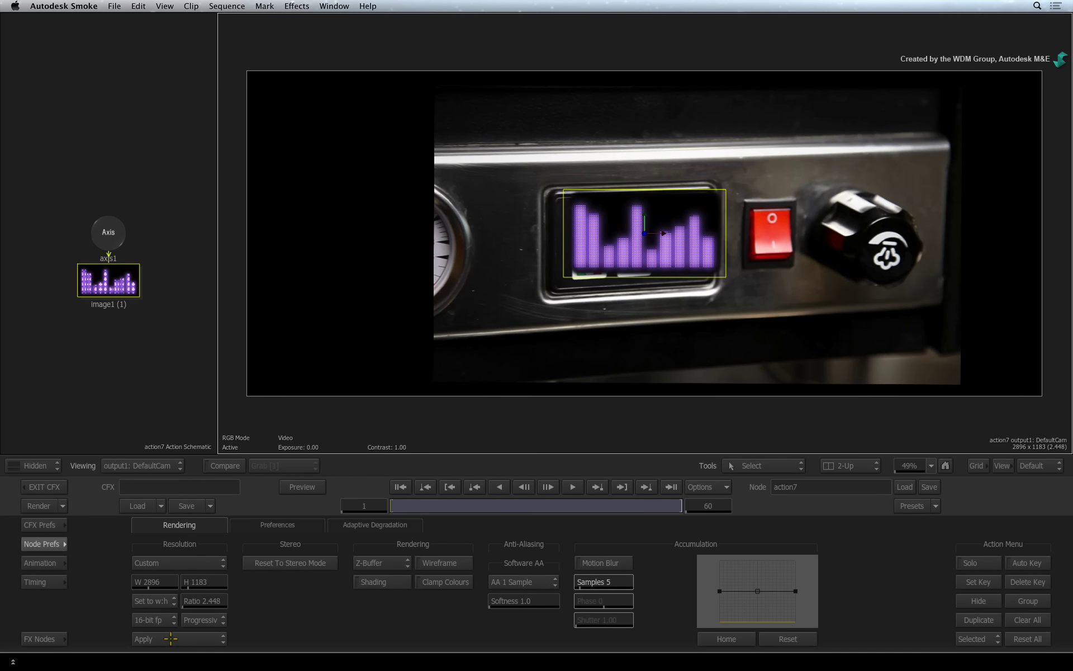
# Step: Set the surface type of the LED panel image in the Action schematic to Bilinear
pyautogui.click(45, 544)
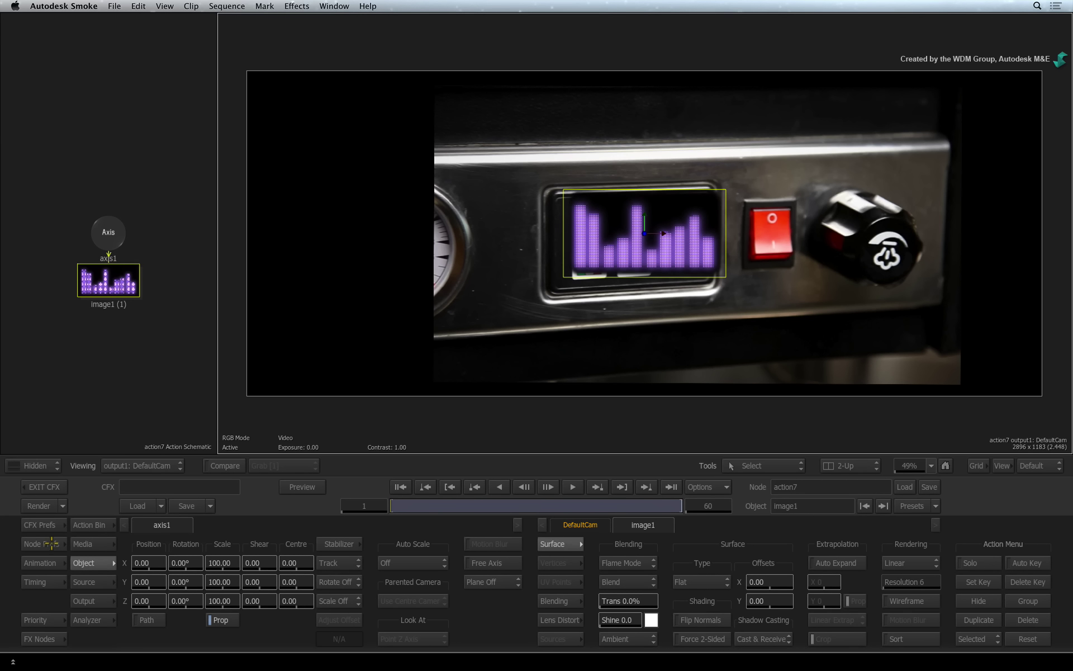
pyautogui.press('space')
pyautogui.click(119, 289)
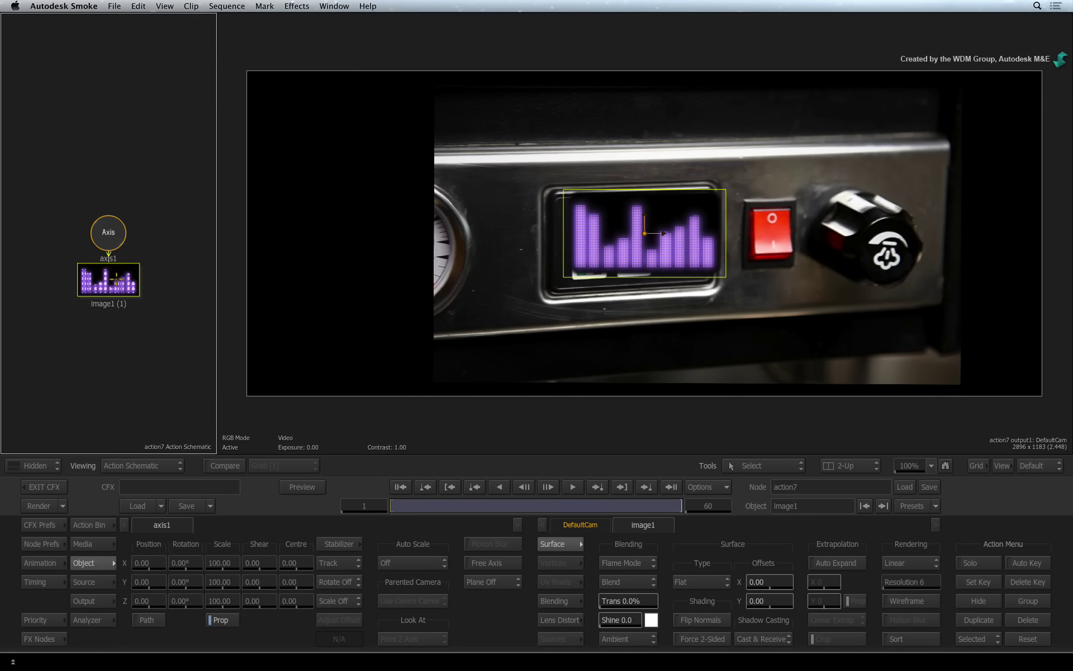
pyautogui.moveTo(662, 344); pyautogui.dragTo(736, 366)
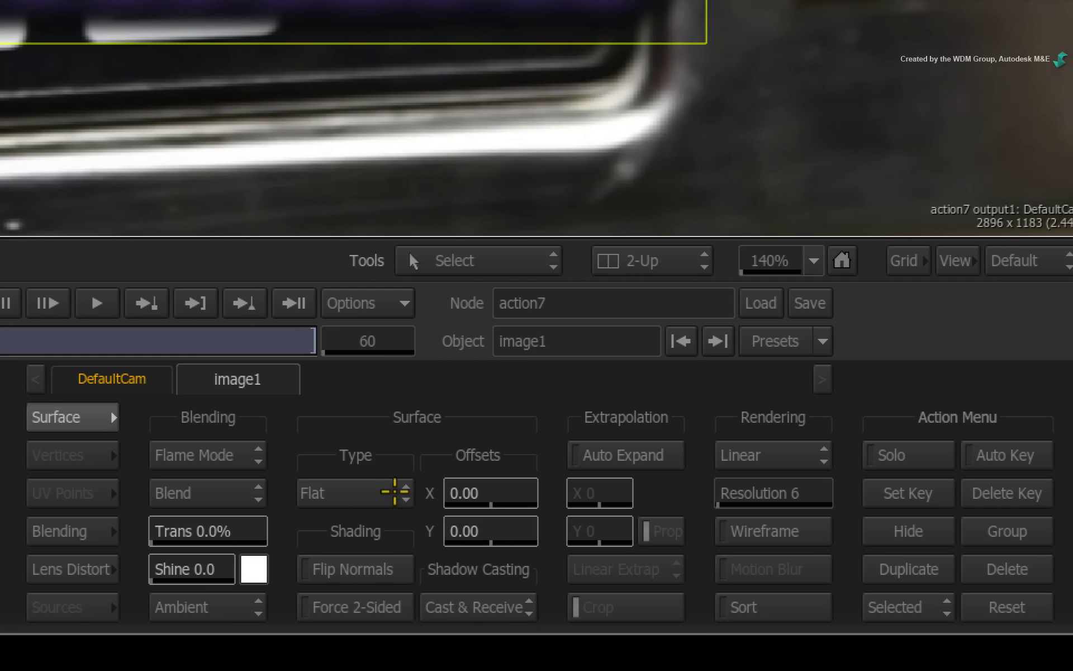
pyautogui.click(393, 492)
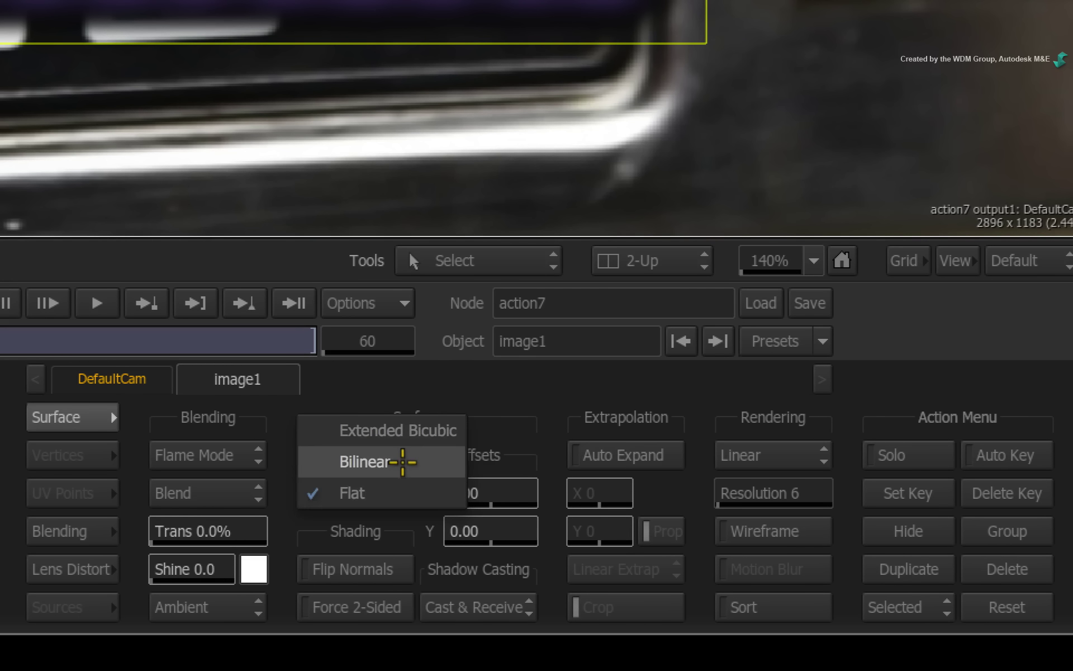
pyautogui.click(399, 462)
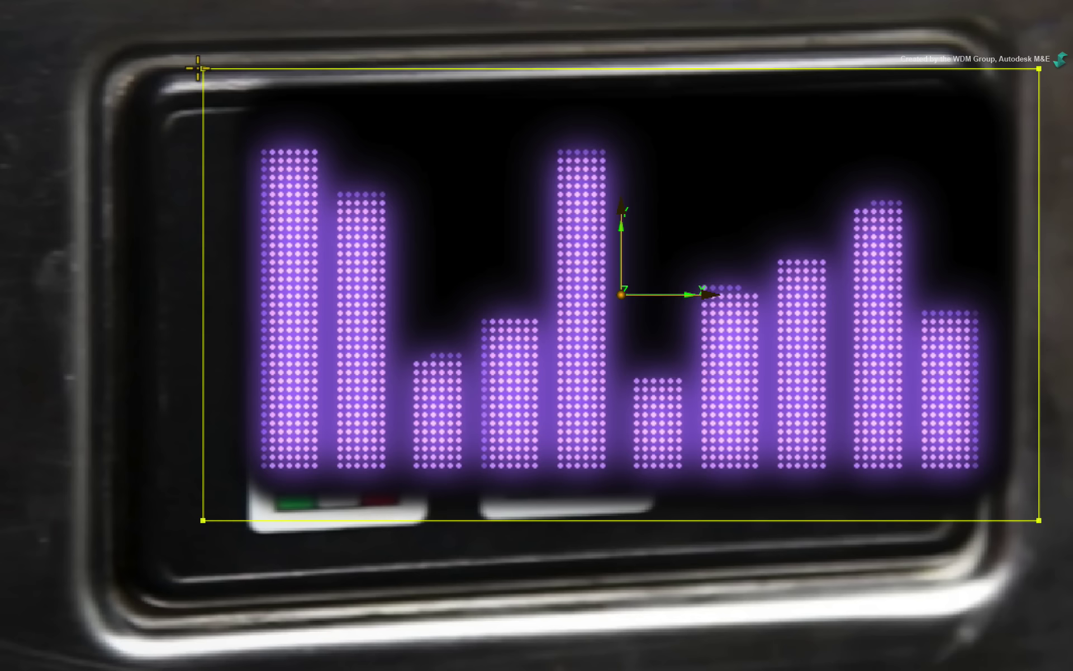
# Step: Corner-pin the LED panel surface by moving its four vertices onto the corners of the machine's display frame
pyautogui.moveTo(199, 67); pyautogui.dragTo(119, 98)
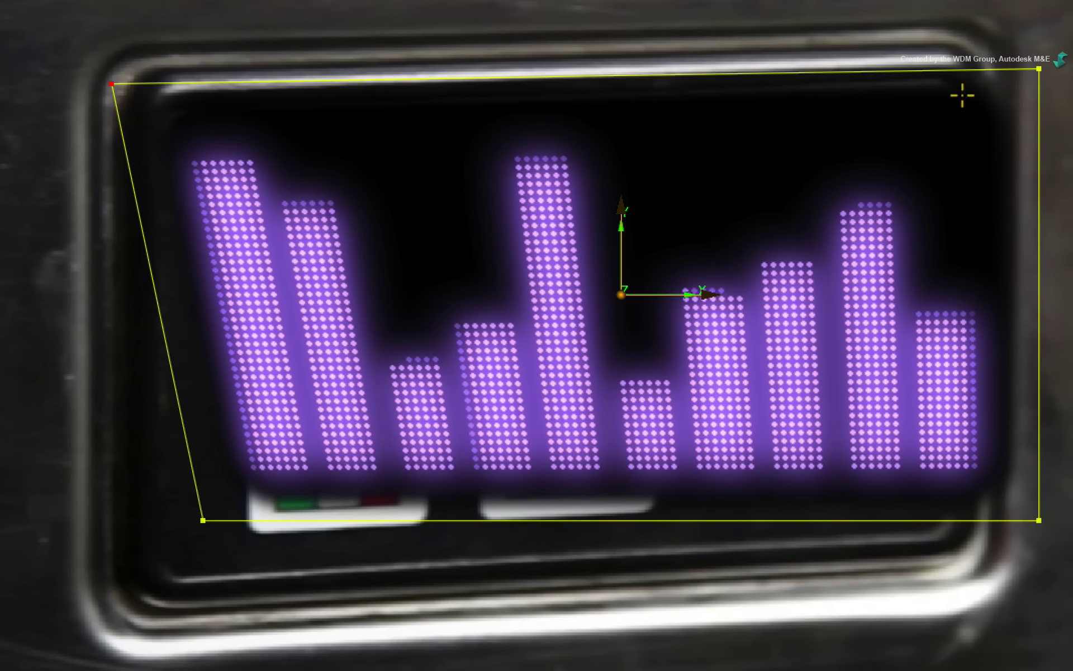
pyautogui.moveTo(1038, 68); pyautogui.dragTo(989, 54)
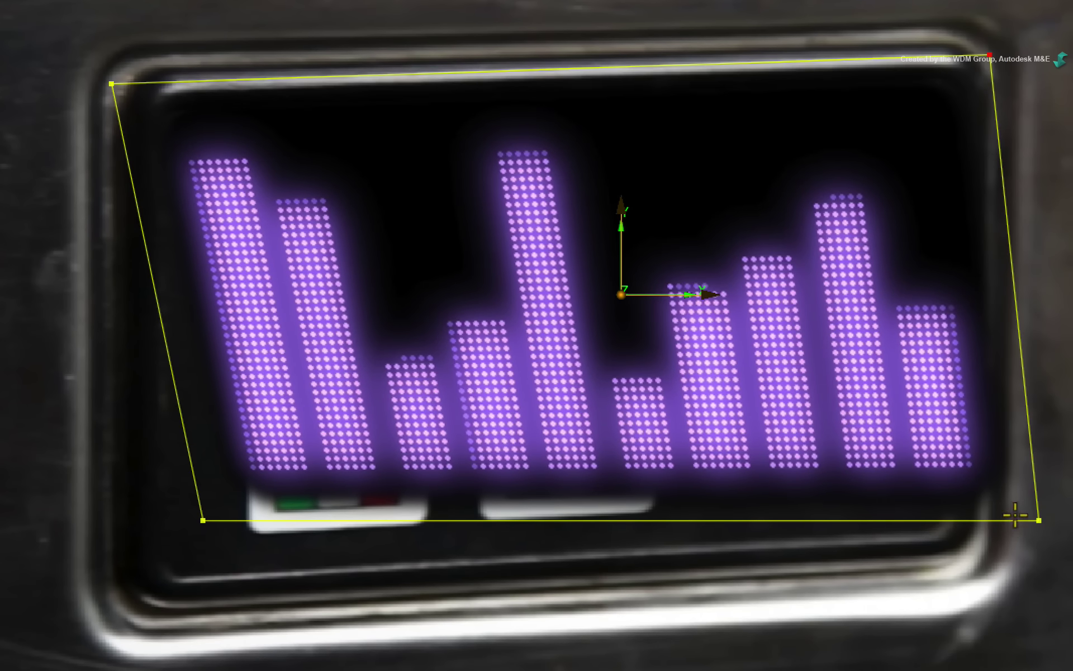
pyautogui.moveTo(1039, 520); pyautogui.dragTo(984, 570)
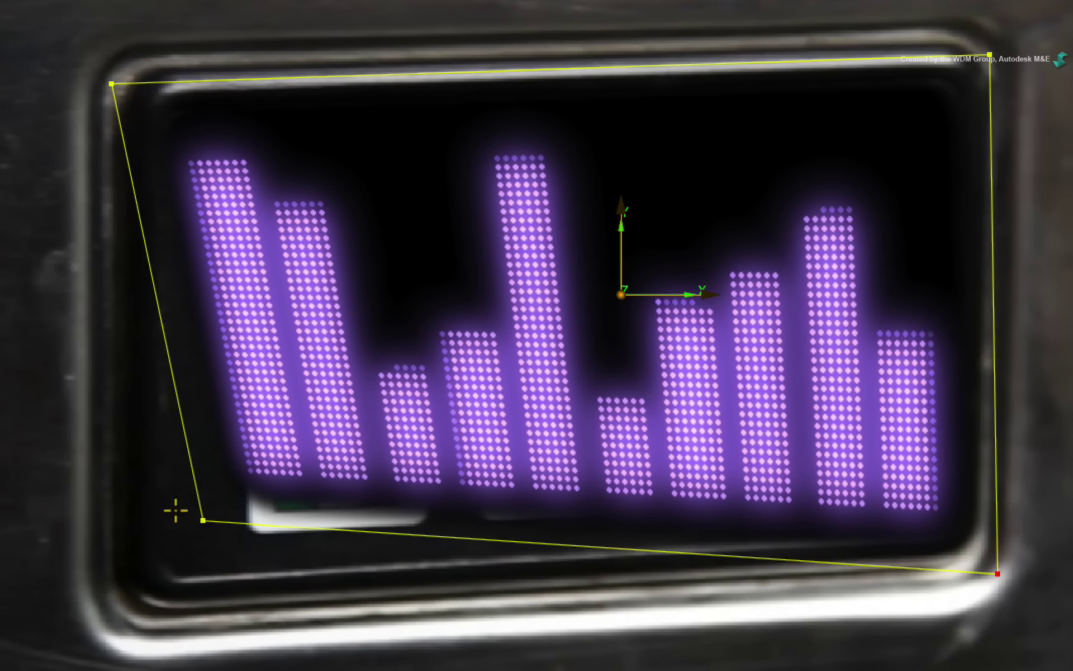
pyautogui.moveTo(201, 520); pyautogui.dragTo(124, 622)
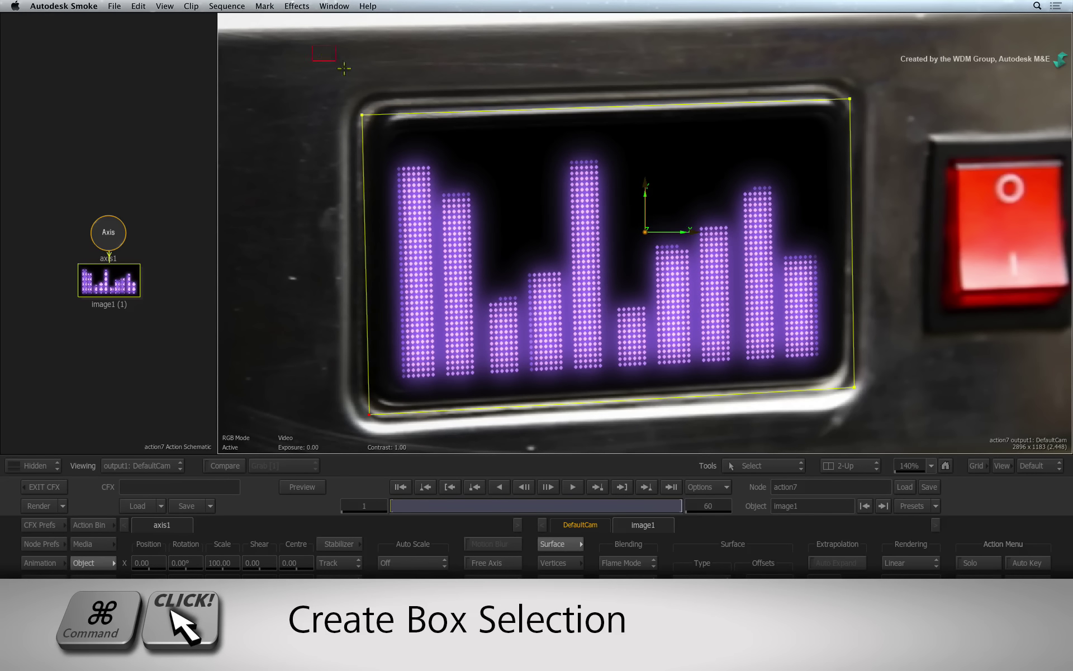
# Step: Box-select all four corner vertices of the LED panel surface and open the Stabilizer for them
pyautogui.moveTo(345, 68); pyautogui.dragTo(902, 444)
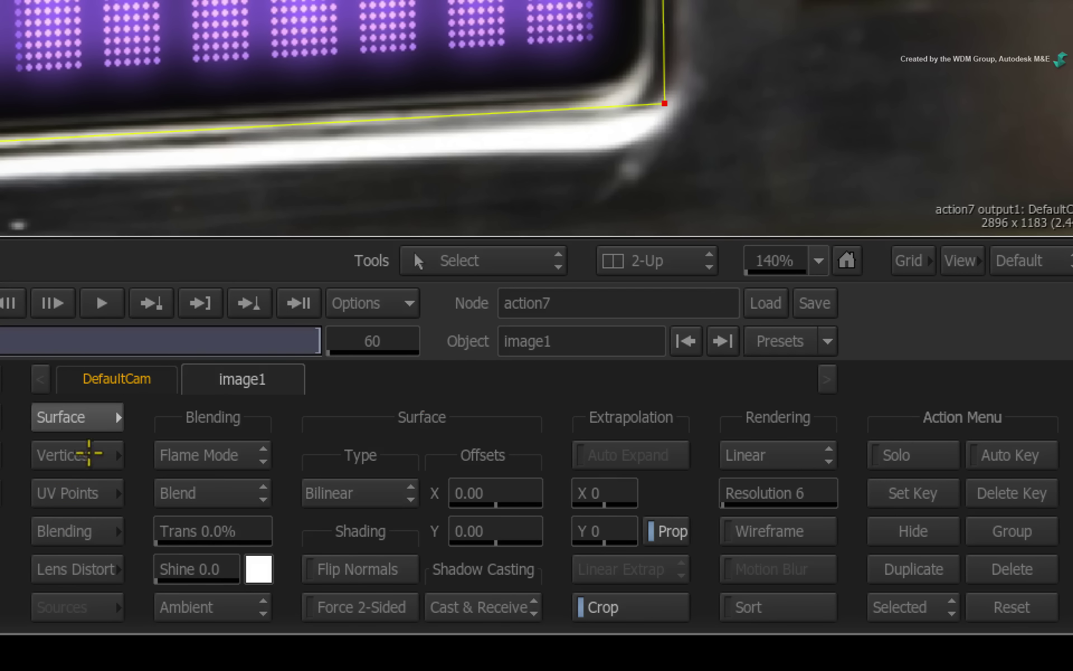
pyautogui.click(90, 454)
pyautogui.click(671, 569)
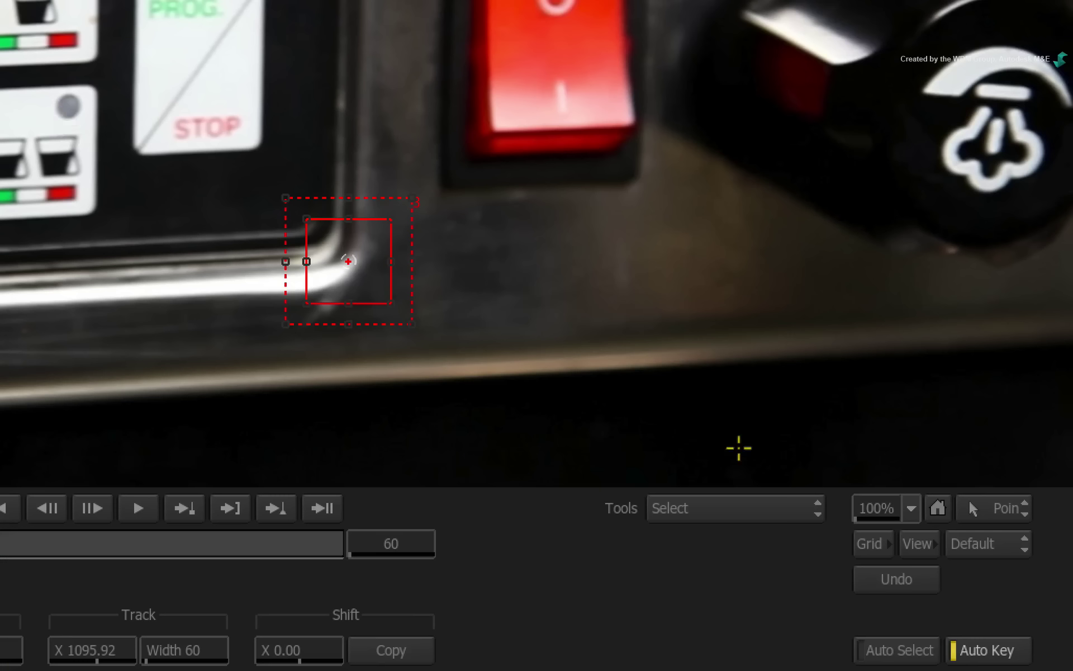
# Step: With the Offset Reference tool, offset the four tracker references to the inside corners of the display frame
pyautogui.click(750, 506)
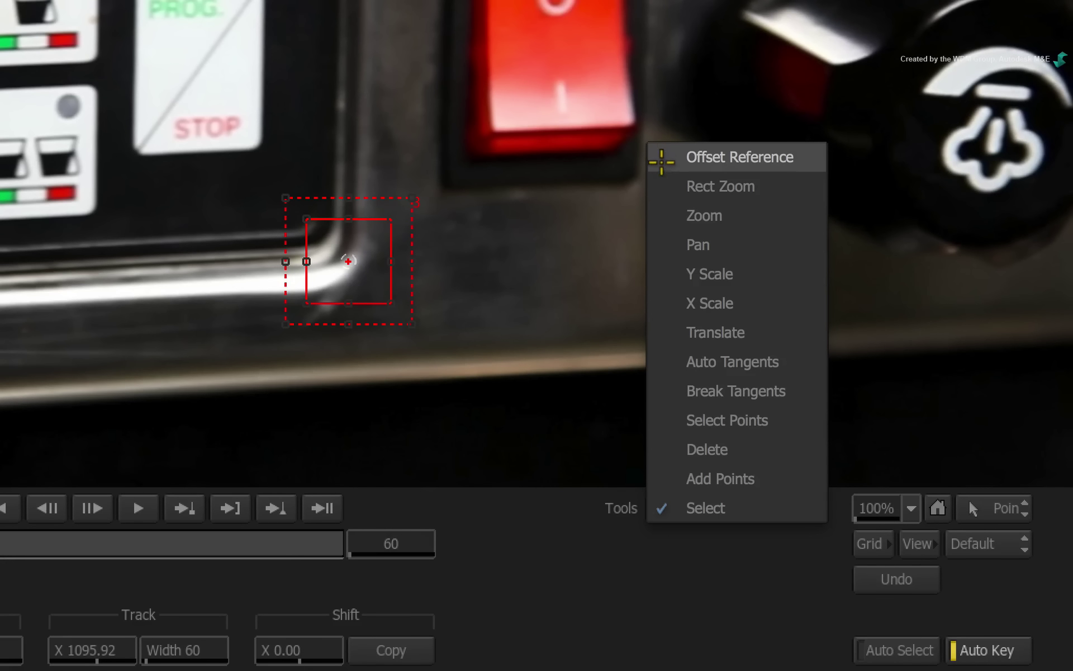
pyautogui.click(666, 156)
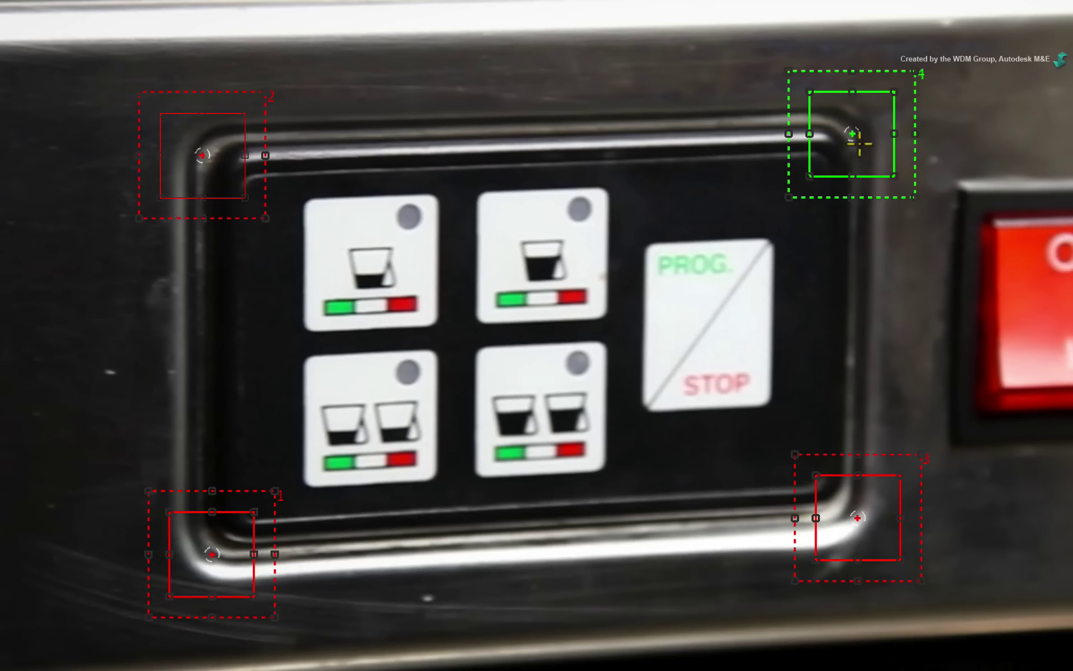
pyautogui.click(842, 141)
pyautogui.moveTo(843, 142); pyautogui.dragTo(816, 157)
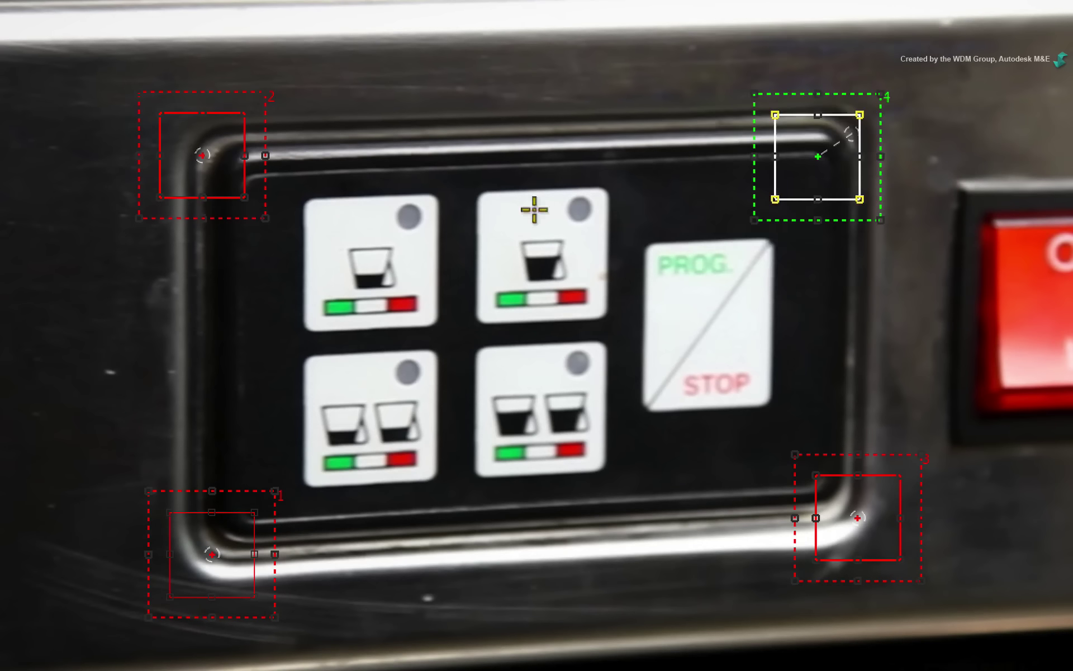
pyautogui.click(230, 169)
pyautogui.moveTo(230, 170); pyautogui.dragTo(246, 181)
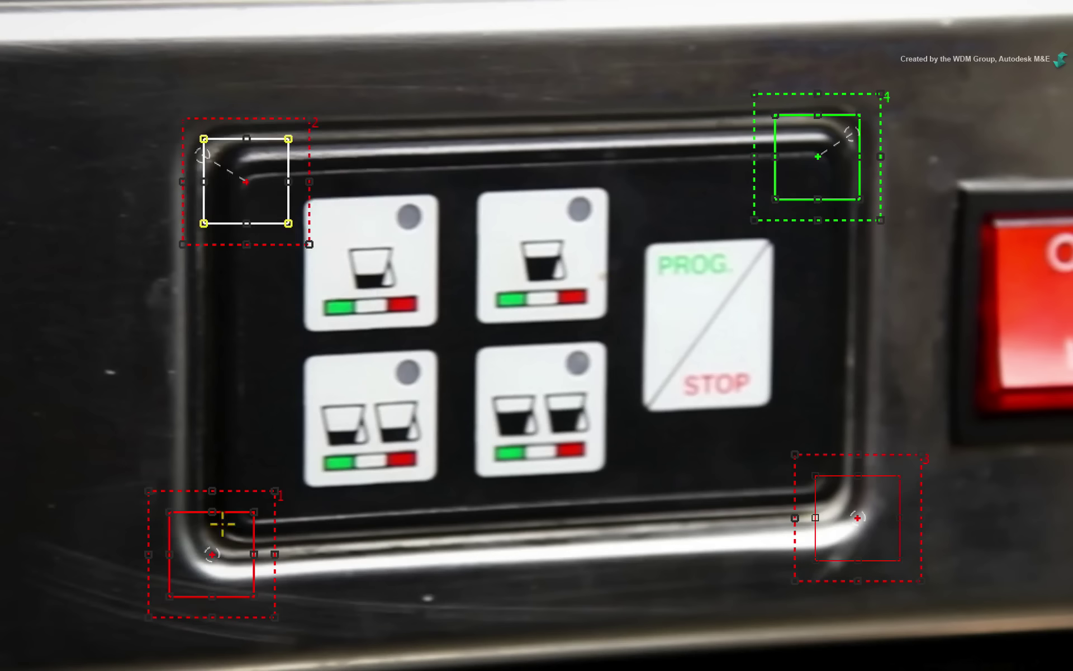
pyautogui.moveTo(212, 553); pyautogui.dragTo(247, 520)
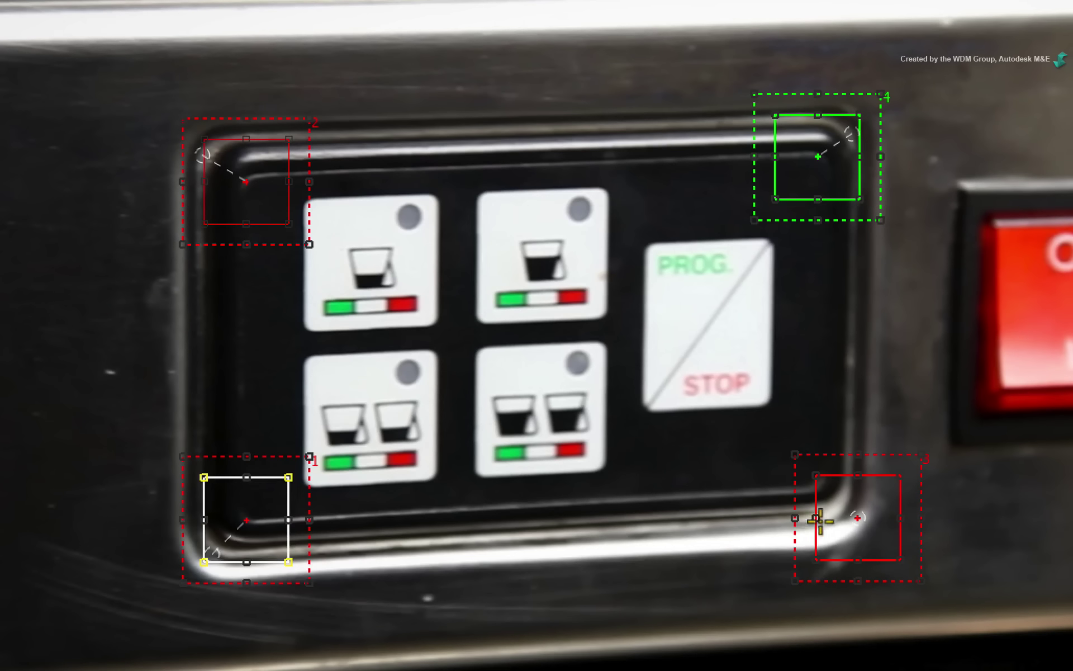
pyautogui.moveTo(858, 518); pyautogui.dragTo(821, 484)
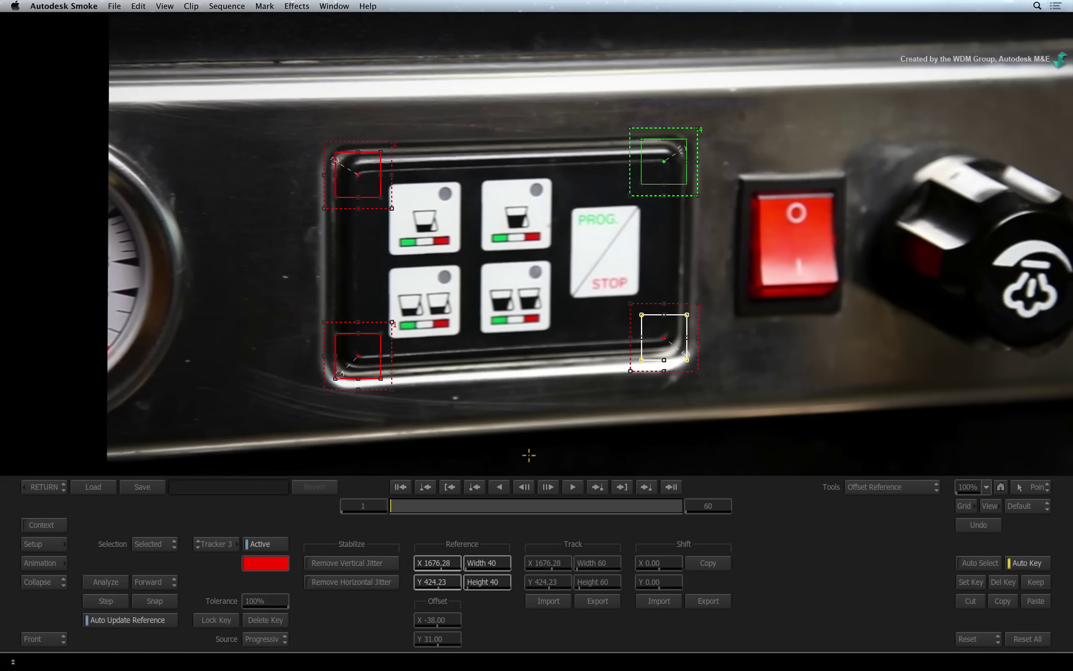
# Step: Analyze the four corner trackers, return to the Action node and scrub the clip to check the tracked panel
pyautogui.click(127, 580)
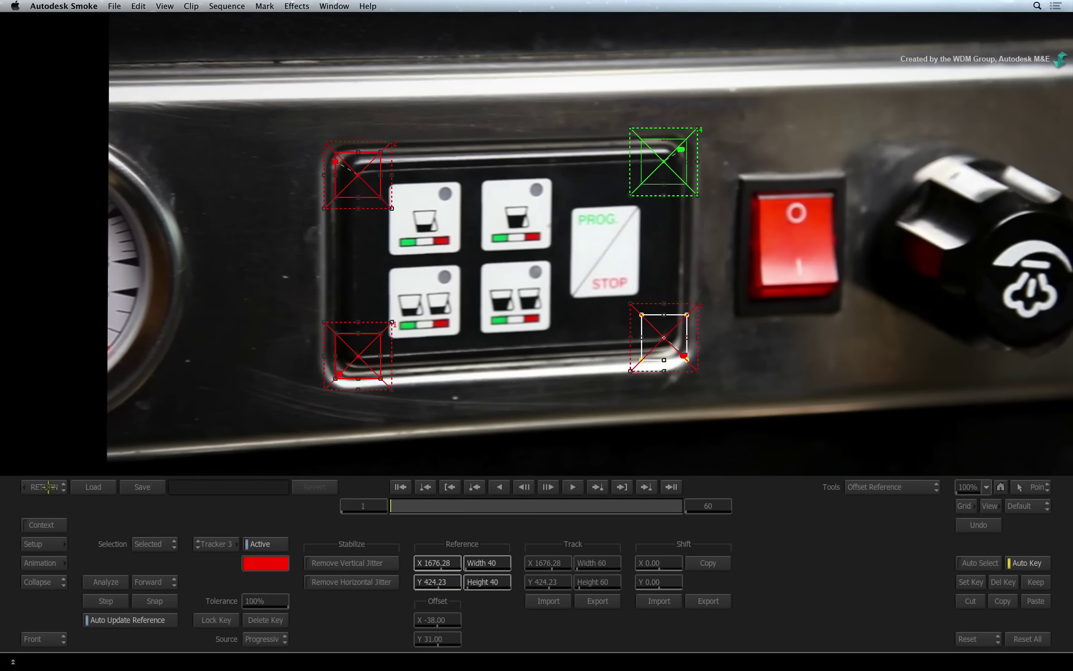
pyautogui.click(48, 487)
pyautogui.moveTo(404, 507); pyautogui.dragTo(288, 508)
pyautogui.moveTo(618, 296); pyautogui.dragTo(528, 321)
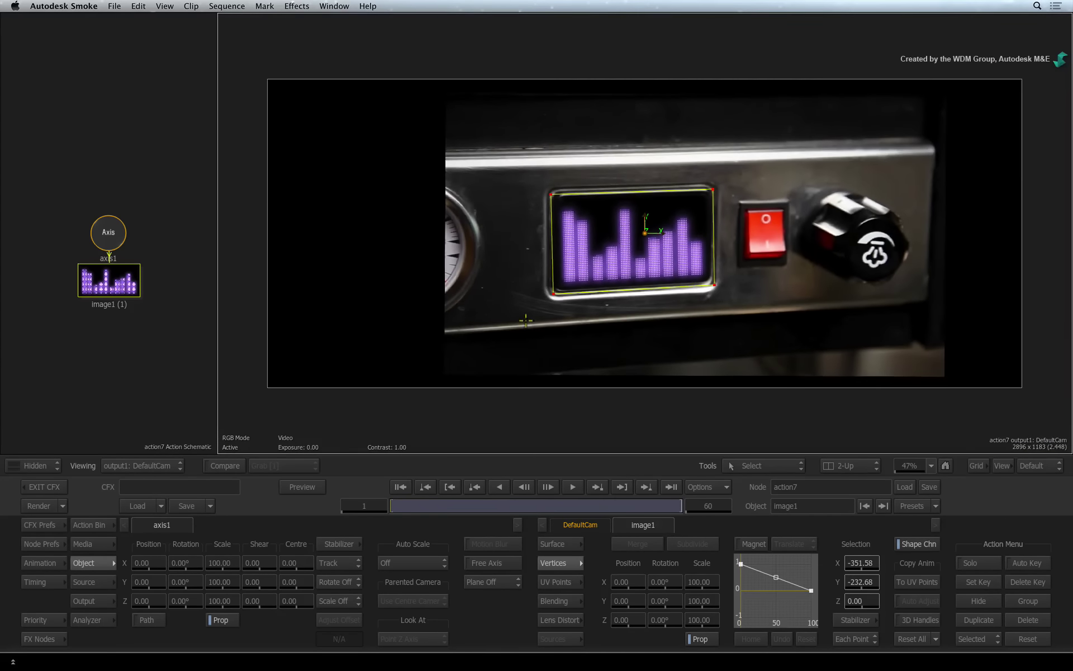
pyautogui.moveTo(401, 506); pyautogui.dragTo(293, 453)
# Step: Duplicate the Auto Stabilize node in the ConnectFX schematic and insert the copy between the Action node and the CFX output
pyautogui.moveTo(218, 372); pyautogui.dragTo(529, 371)
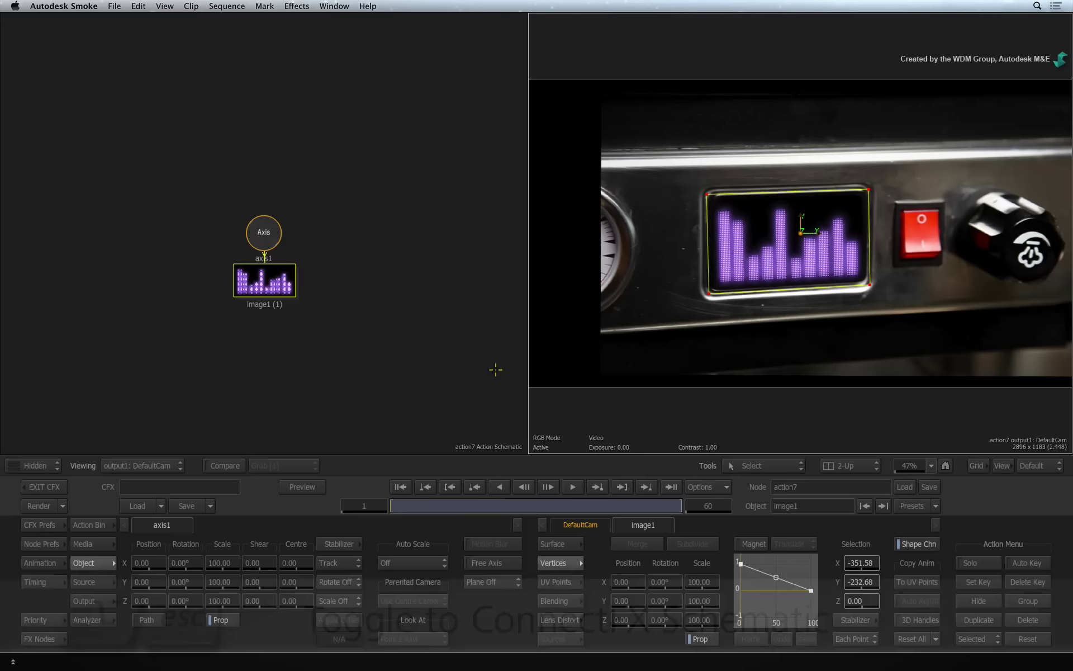
pyautogui.hotkey('alt', 'Escape')
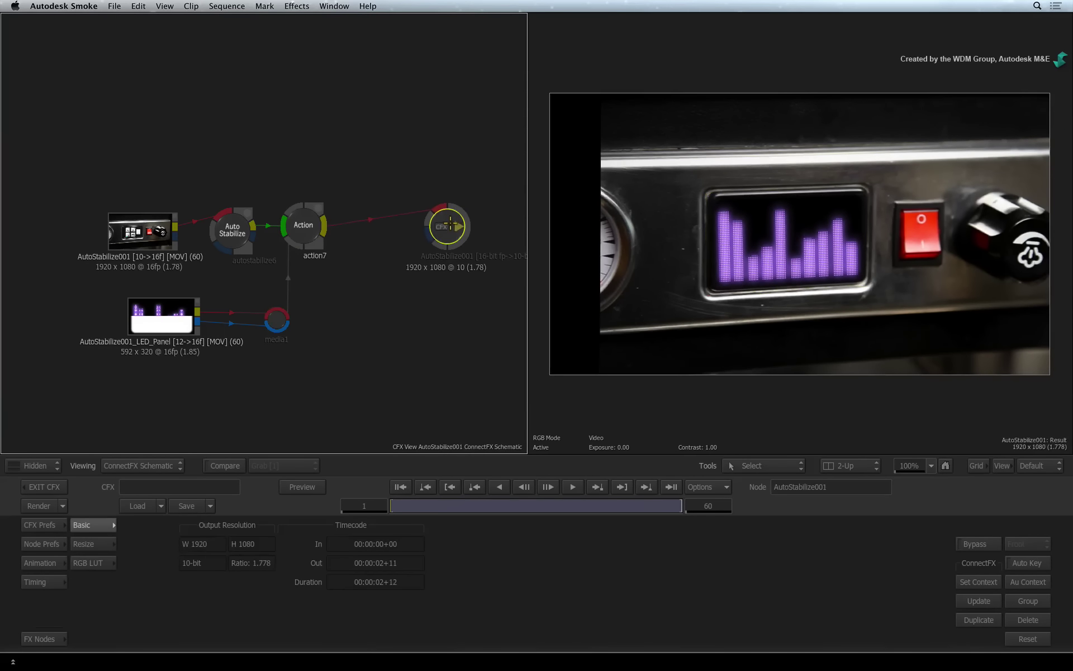
pyautogui.click(56, 636)
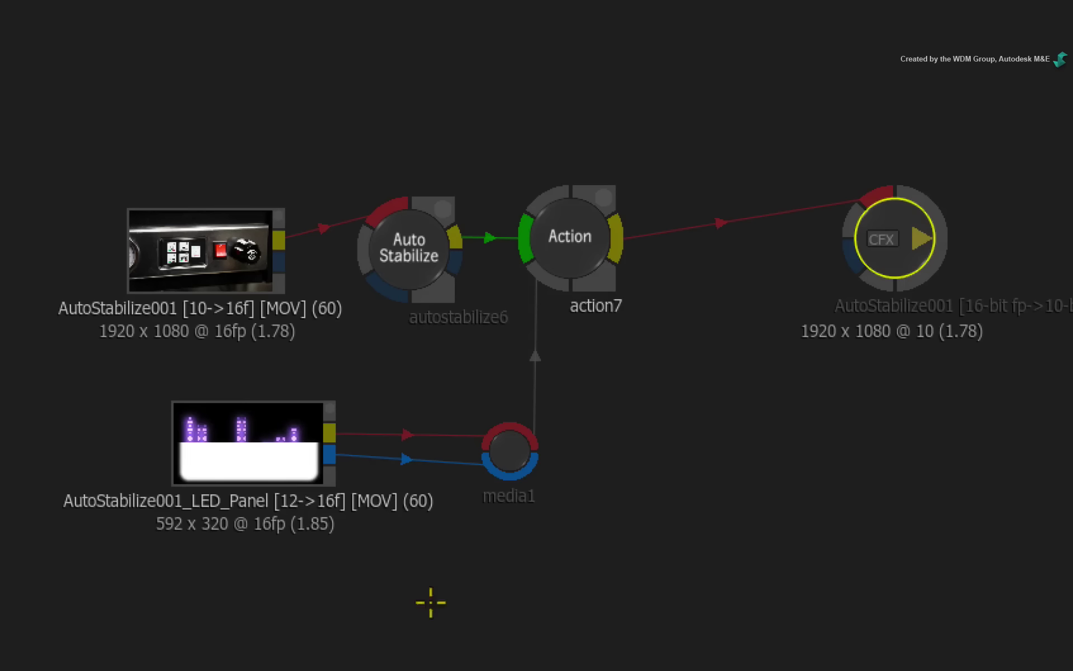
pyautogui.click(404, 247)
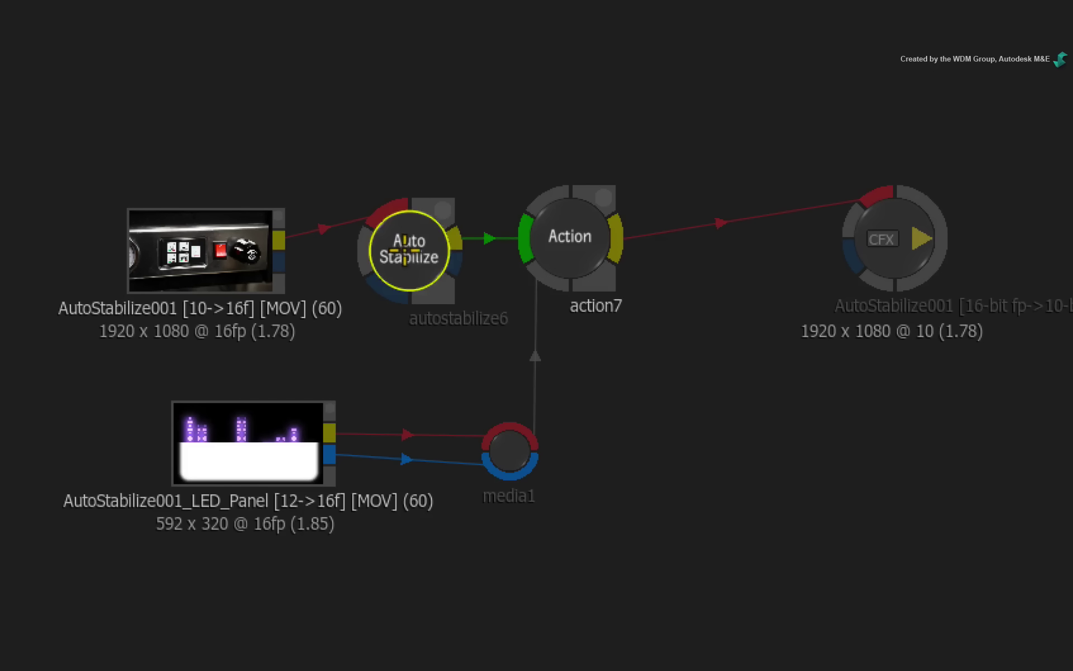
pyautogui.moveTo(406, 248)
pyautogui.mouseDown()
pyautogui.moveTo(407, 232)
pyautogui.moveTo(408, 255)
pyautogui.moveTo(400, 251)
pyautogui.mouseUp()
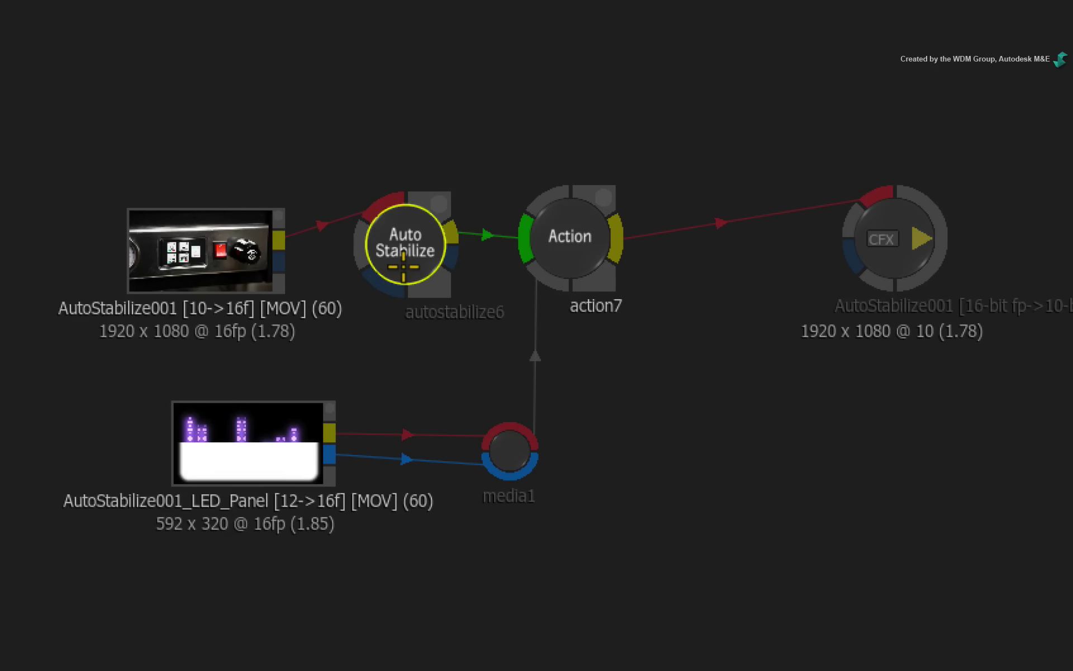
pyautogui.moveTo(404, 267); pyautogui.dragTo(406, 264)
pyautogui.press('super+d')
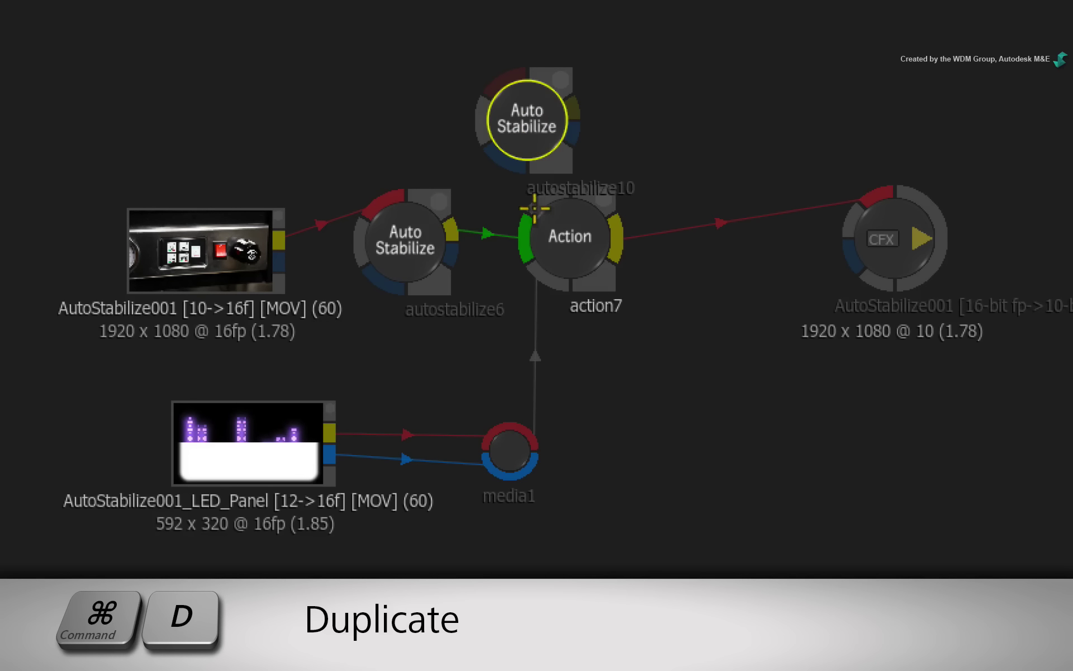
pyautogui.moveTo(525, 109); pyautogui.dragTo(709, 243)
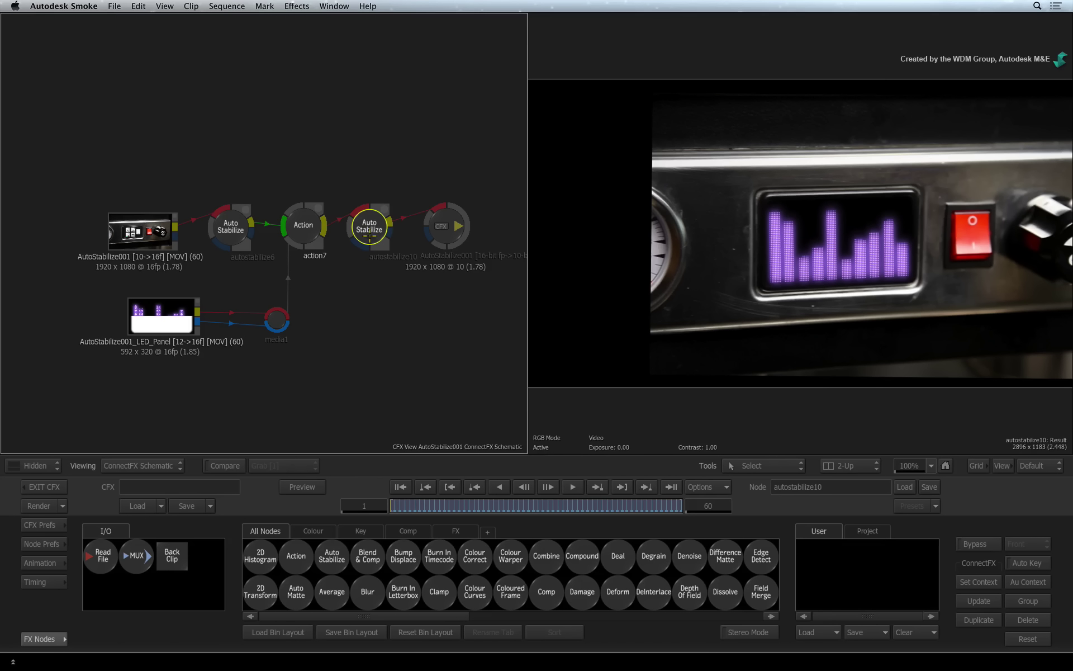
# Step: Open the duplicated Auto Stabilize node's settings, enable Negate Stabilization and scrub the clip to check the restored camera motion
pyautogui.doubleClick(369, 234)
pyautogui.moveTo(534, 430); pyautogui.dragTo(283, 434)
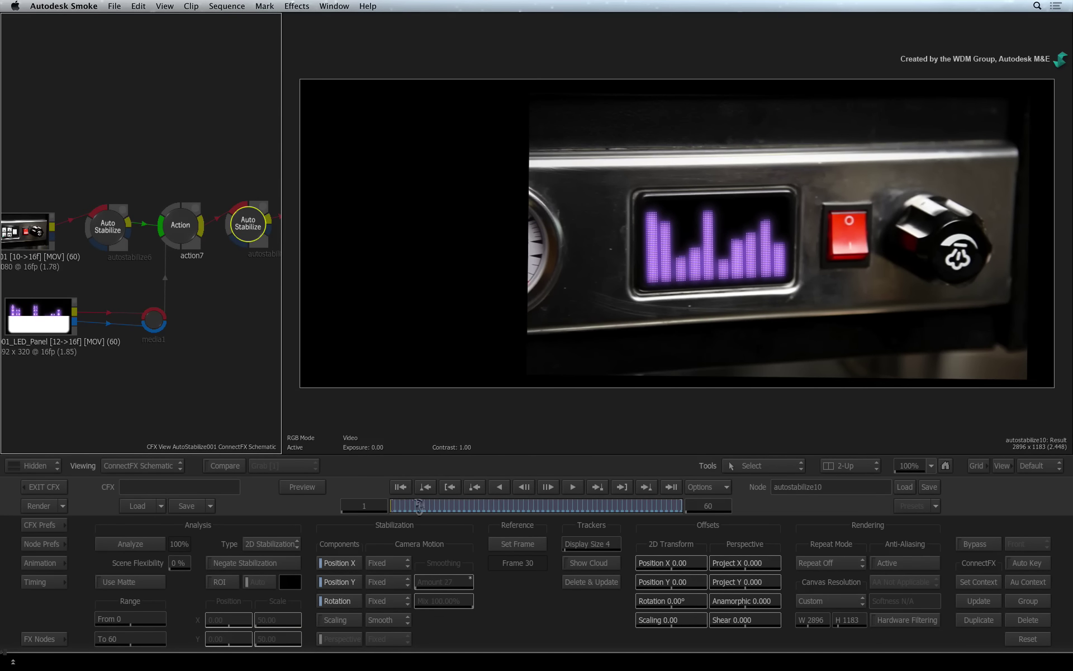
pyautogui.moveTo(419, 506); pyautogui.dragTo(727, 498)
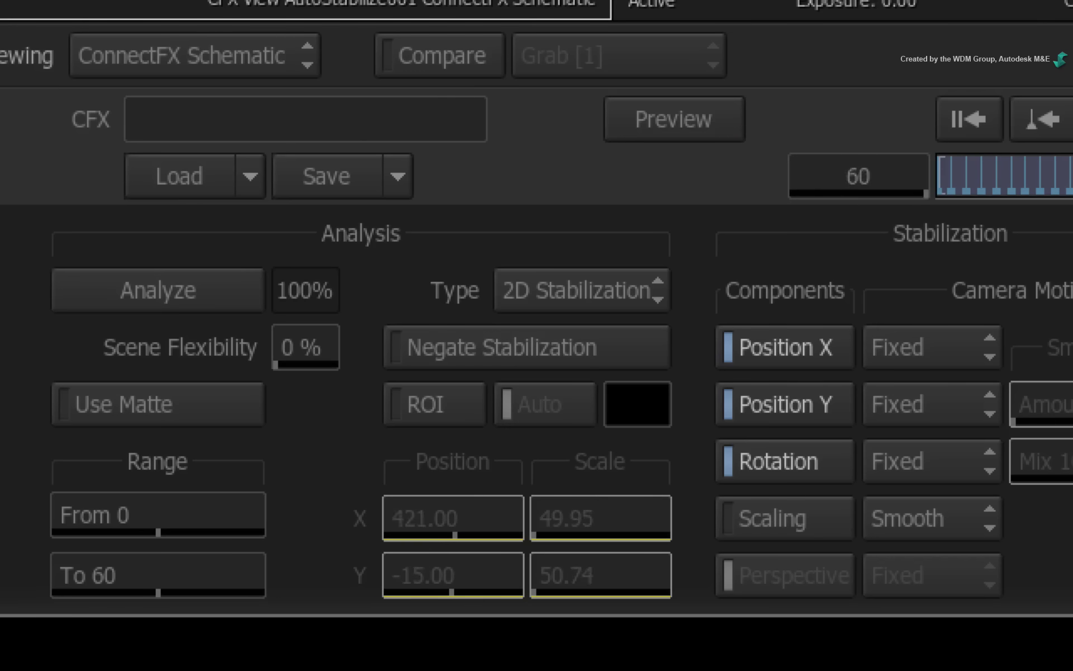
pyautogui.moveTo(1072, 162); pyautogui.dragTo(709, 153)
pyautogui.click(628, 352)
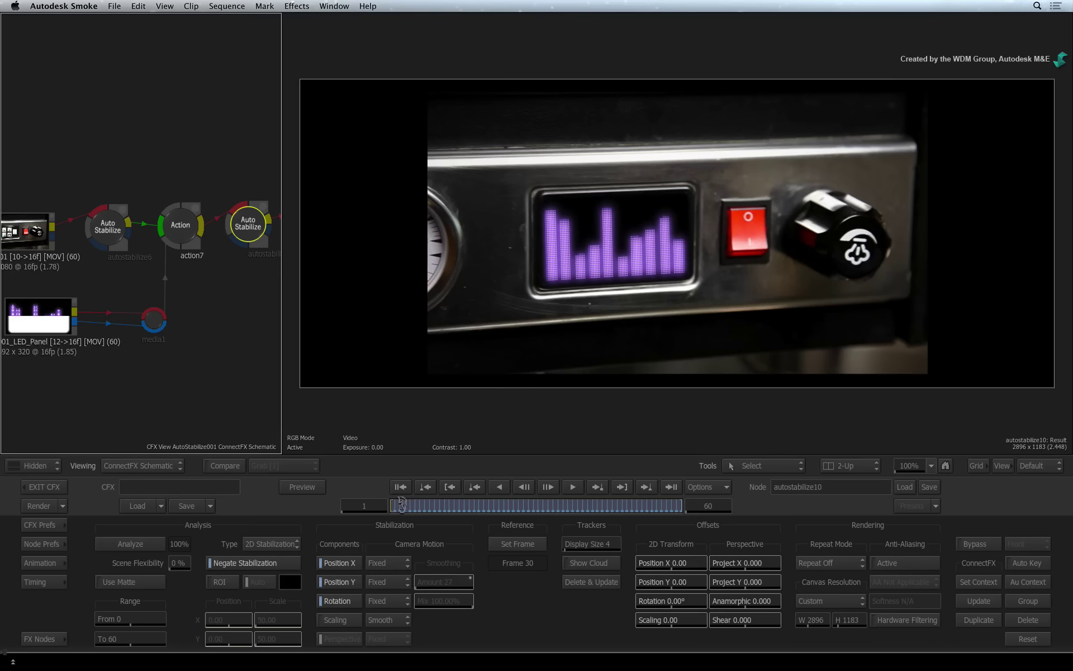
pyautogui.moveTo(401, 504); pyautogui.dragTo(667, 504)
pyautogui.click(558, 492)
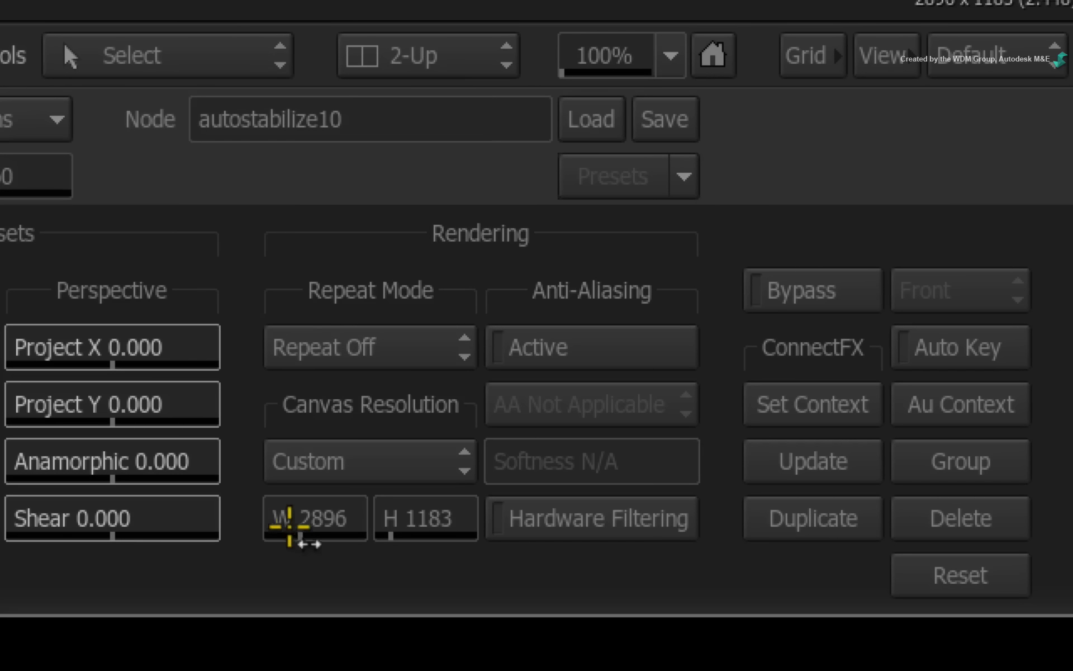
# Step: Set the duplicated Auto Stabilize node's custom canvas resolution to a width of 1920 and a height of 1080
pyautogui.click(803, 623)
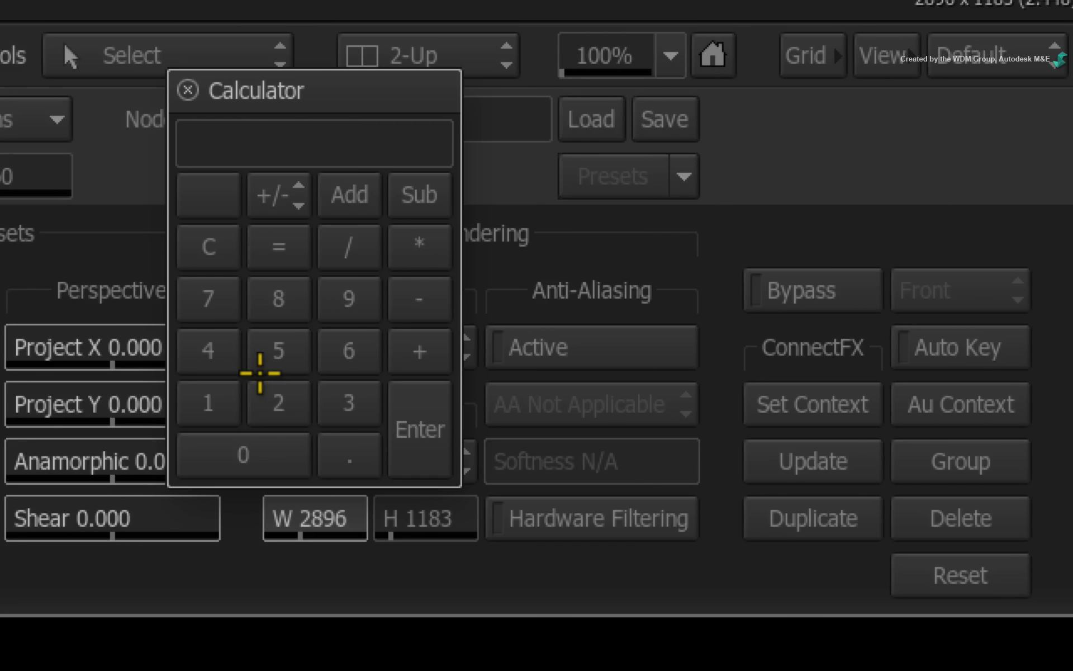
pyautogui.write('1920')
pyautogui.press('Return')
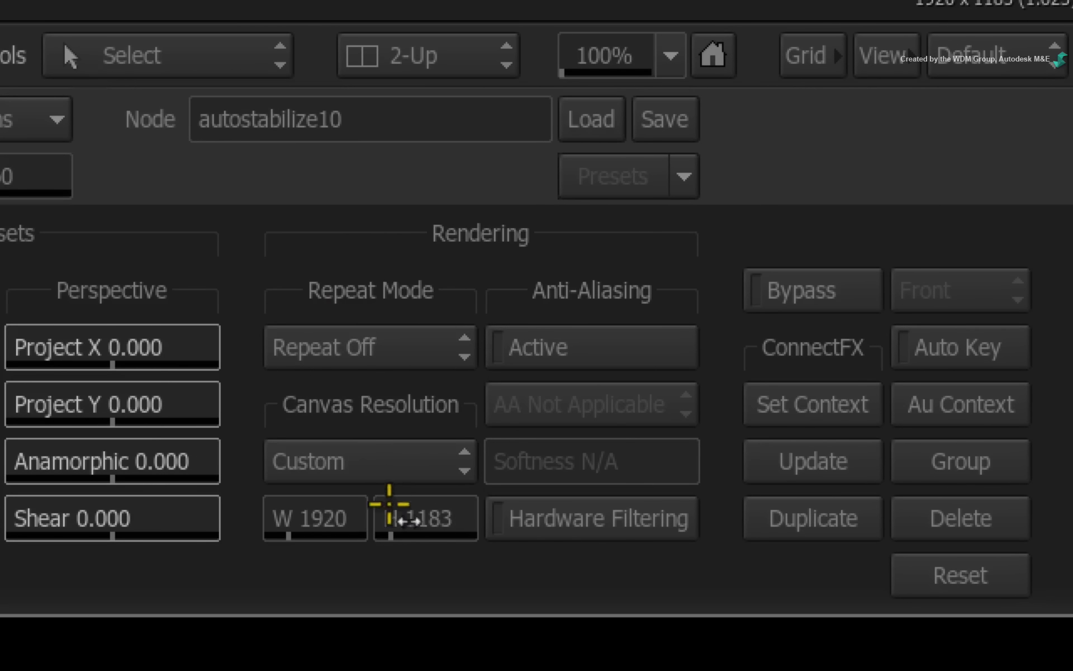
pyautogui.click(390, 504)
pyautogui.press('Return')
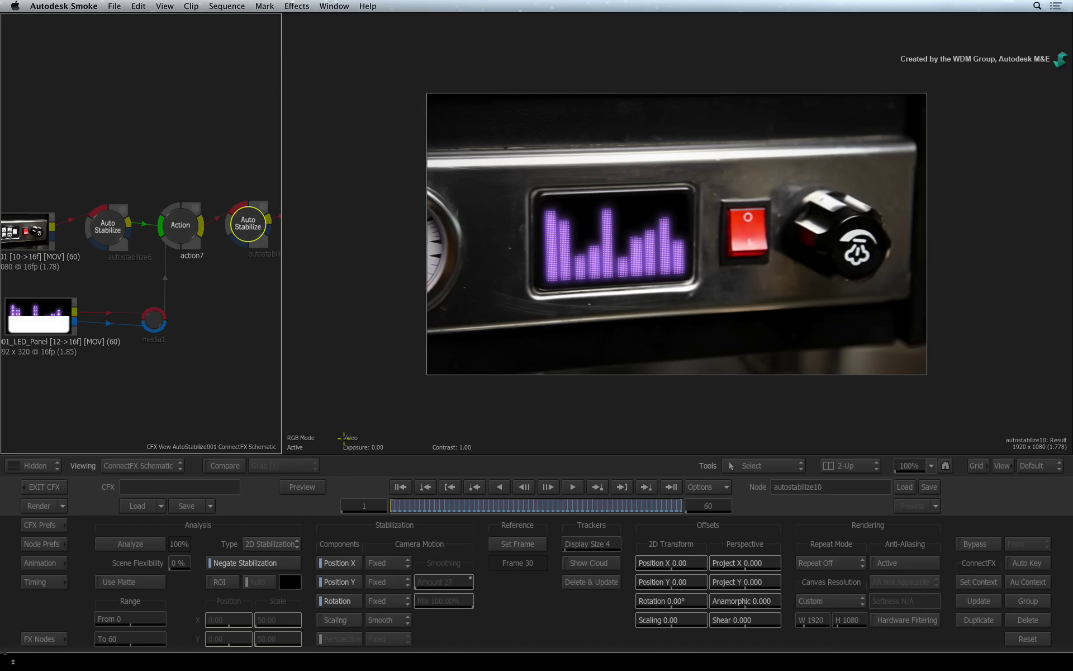
# Step: Widen the schematic view to review the node tree, exit ConnectFX and render the selected AutoStabilize001 clip in the timeline
pyautogui.moveTo(280, 391); pyautogui.dragTo(451, 391)
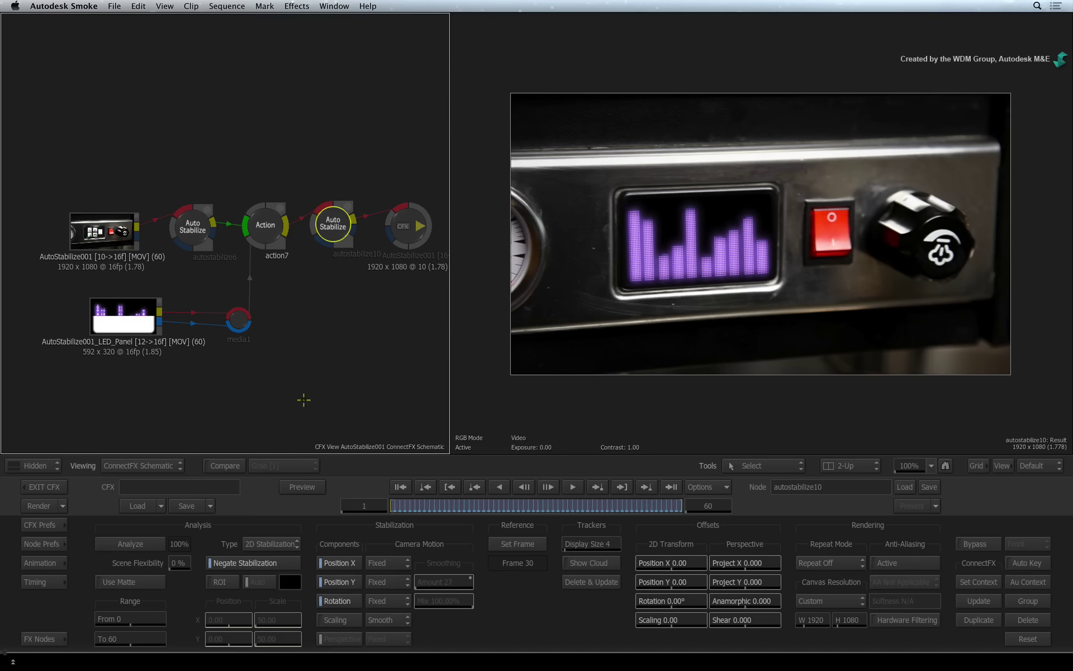
pyautogui.click(45, 486)
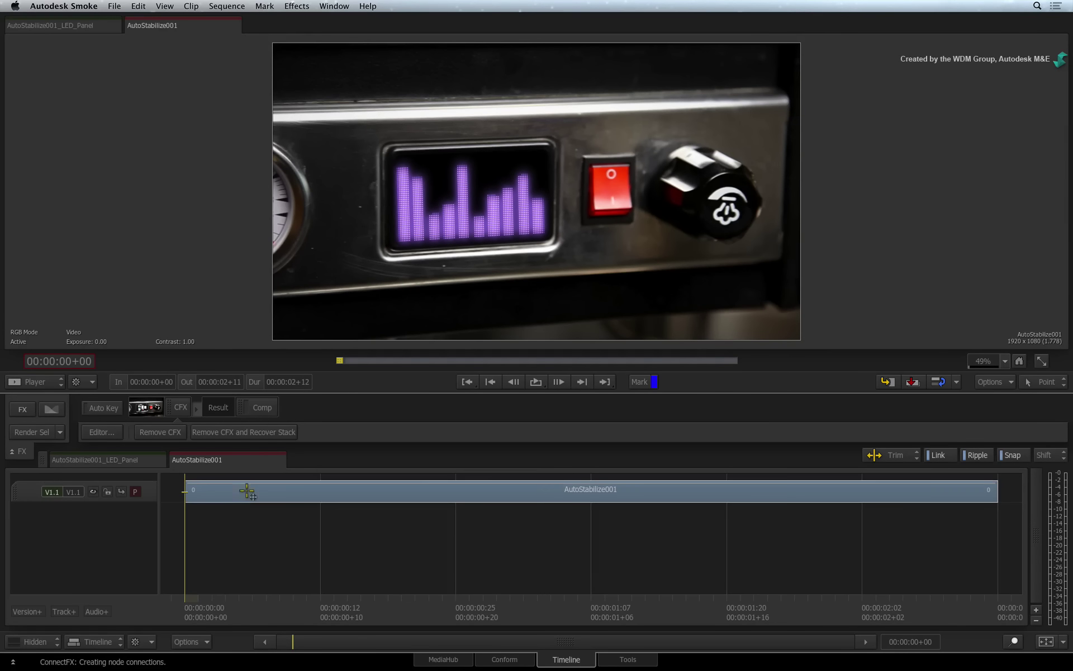
pyautogui.click(32, 433)
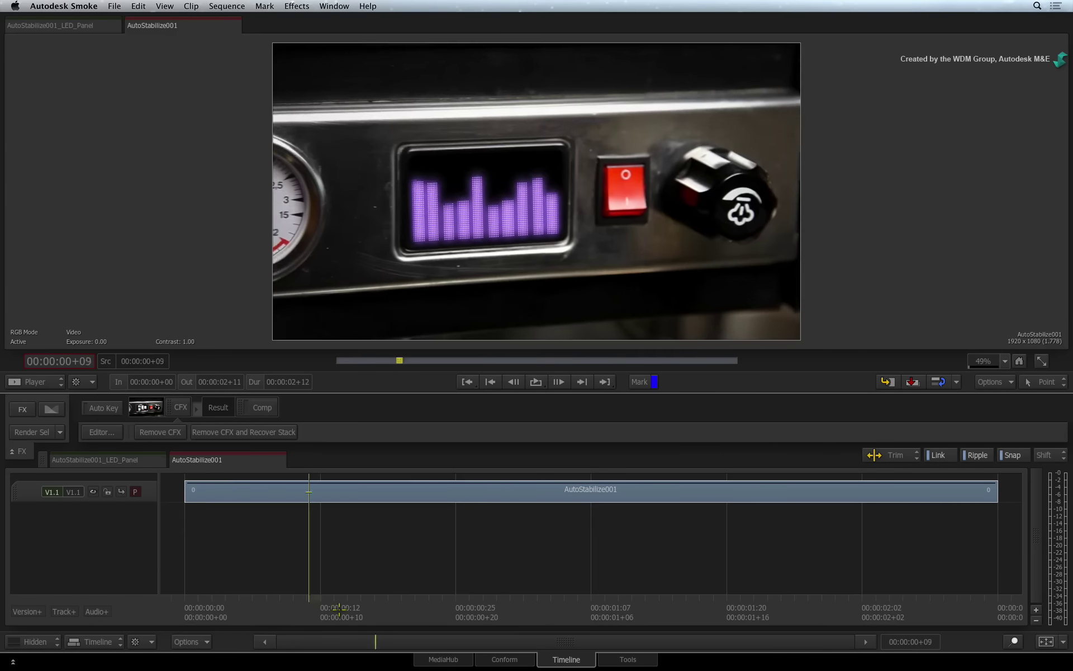
# Step: Scrub the AutoStabilize001 clip back to its start and play the composite full screen
pyautogui.moveTo(339, 609); pyautogui.dragTo(191, 561)
pyautogui.hotkey('ctrl', 'Escape')
pyautogui.press('space')
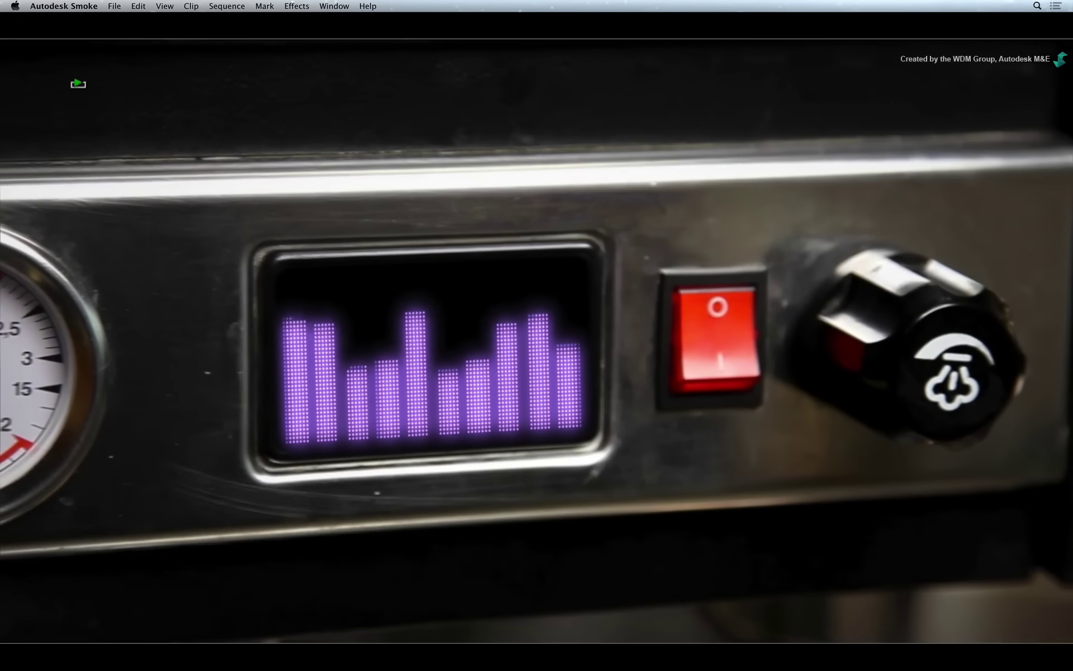